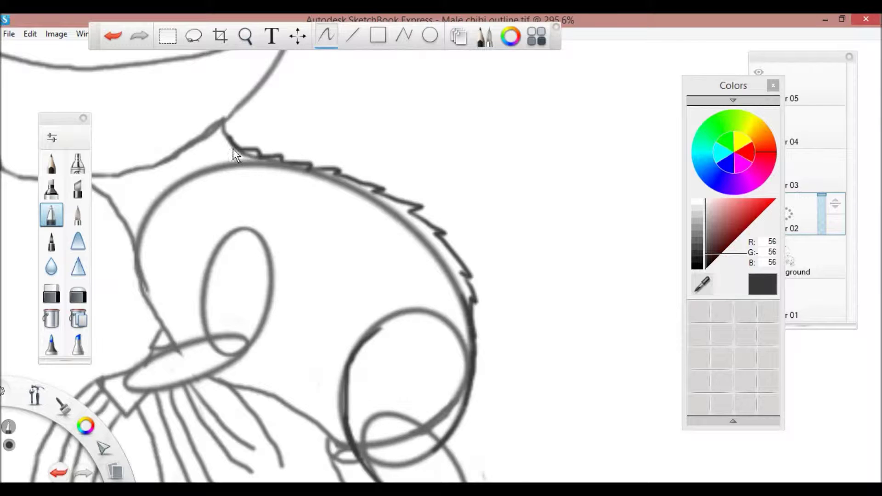
Step: Trace the creature's chest, belly and front arm over the rough sketch with dark grey lines on Layer 02
drag(385, 213, 260, 218)
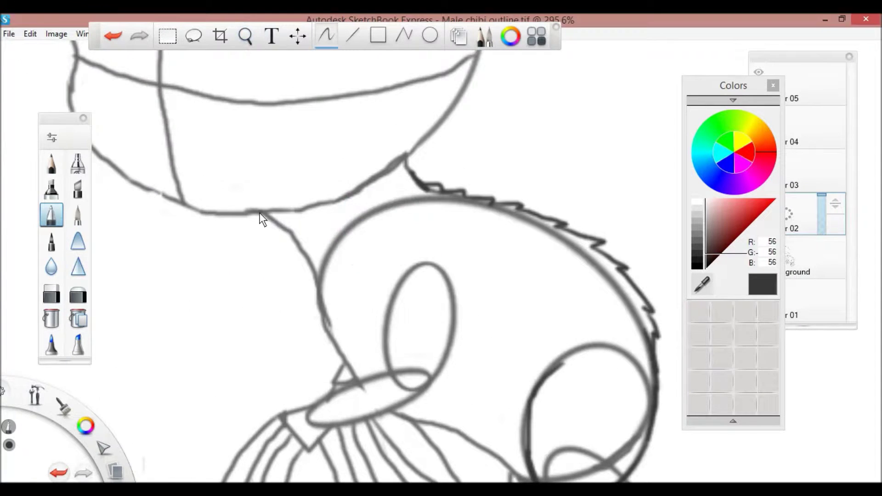
mouse_move(398, 409)
mouse_down()
mouse_move(517, 466)
mouse_move(470, 432)
mouse_up()
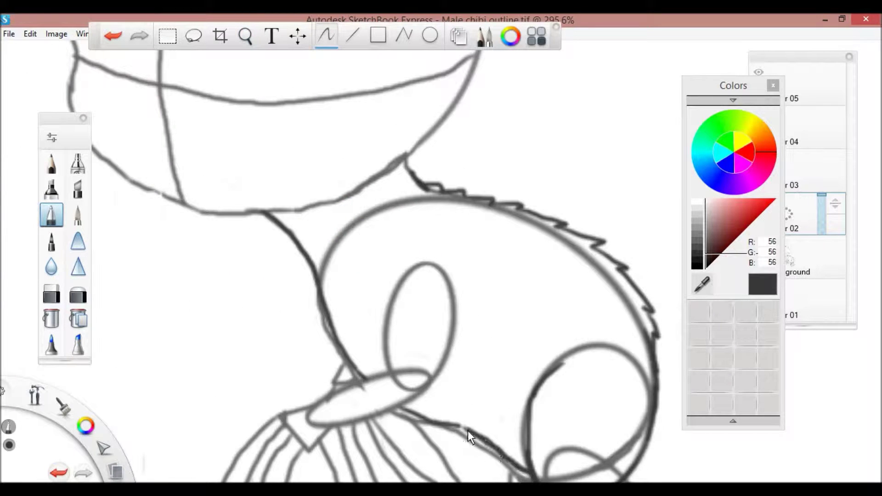
mouse_move(393, 363)
mouse_down()
mouse_move(395, 330)
mouse_move(443, 265)
mouse_move(436, 376)
mouse_move(386, 411)
mouse_up()
drag(331, 432, 313, 449)
key(ctrl+z)
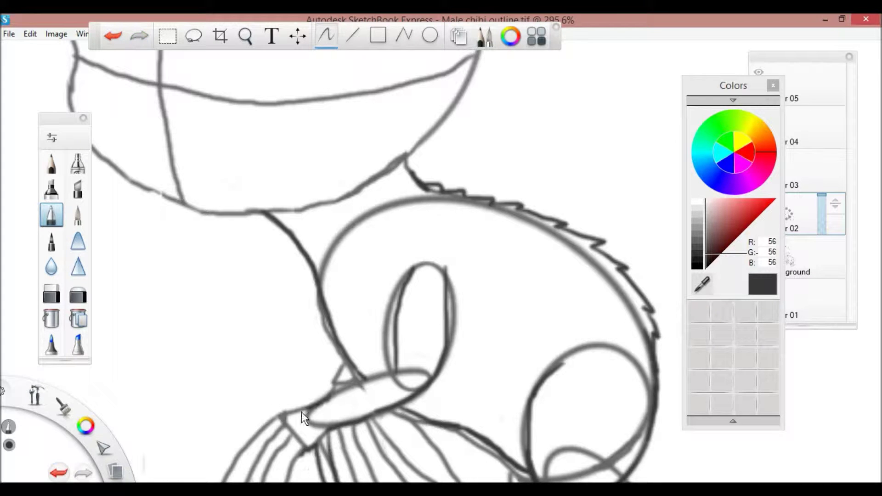
Step: Draw a short curled tail at the creature's rump
click(246, 36)
drag(301, 273, 101, 184)
click(101, 184)
mouse_move(415, 199)
mouse_down()
mouse_move(473, 203)
mouse_move(413, 225)
mouse_up()
drag(510, 174, 522, 222)
key(ctrl+z)
Step: Trace the near and far hind legs with their clawed feet
mouse_move(358, 308)
mouse_down()
mouse_move(420, 390)
mouse_move(425, 415)
mouse_up()
drag(422, 421, 349, 446)
click(113, 36)
mouse_move(316, 422)
mouse_down()
mouse_move(384, 439)
mouse_move(423, 415)
mouse_up()
mouse_move(294, 346)
mouse_down()
mouse_move(341, 395)
mouse_move(282, 420)
mouse_up()
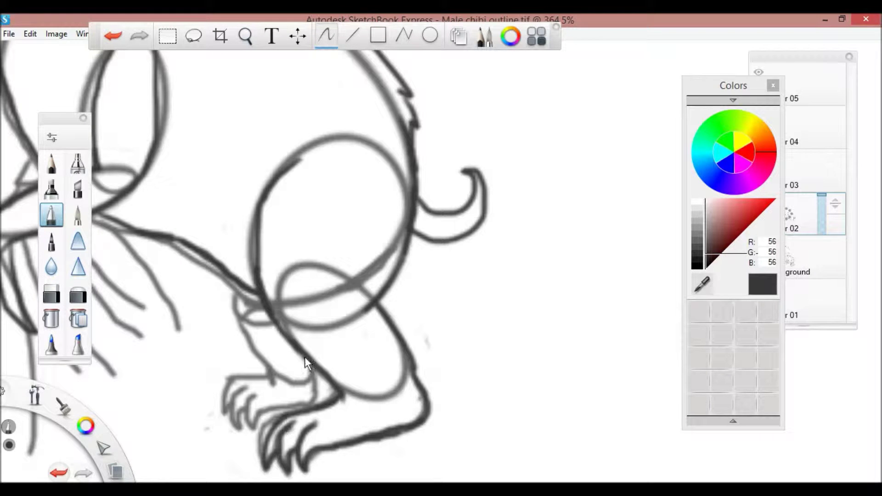
drag(308, 365, 270, 413)
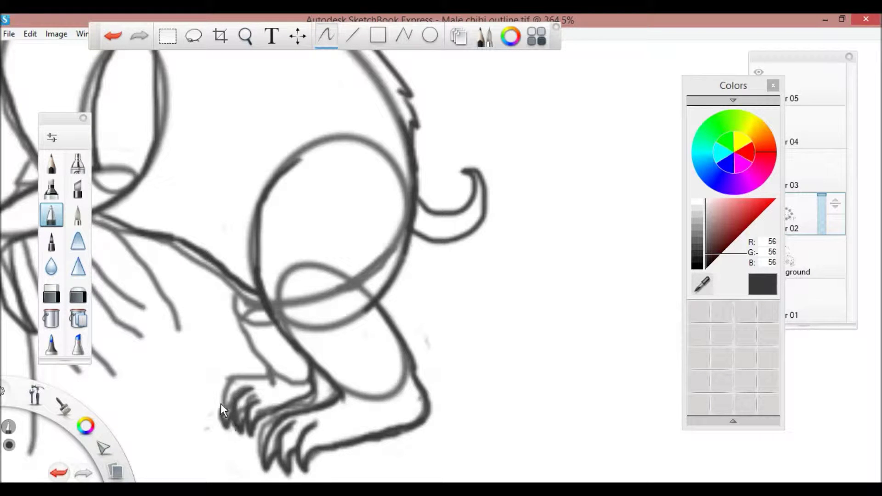
drag(251, 334, 235, 295)
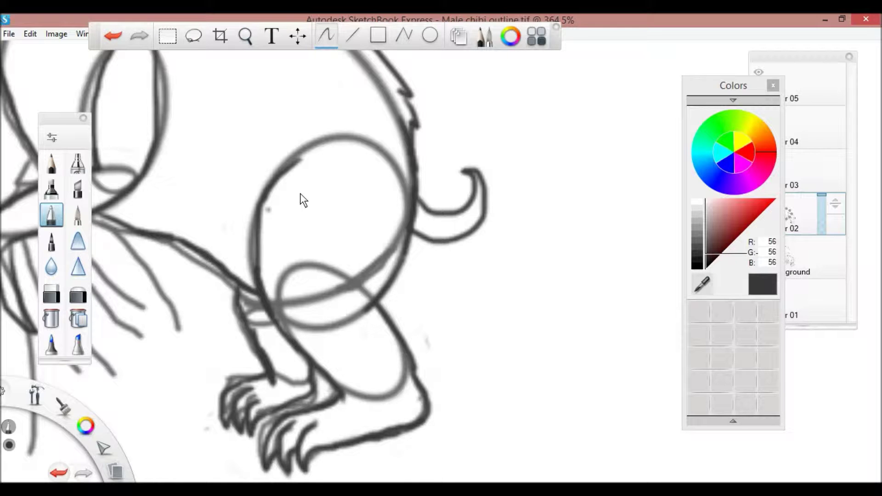
Step: Check the line art with the Background sketch layer hidden and add a short line just below the nape
click(244, 39)
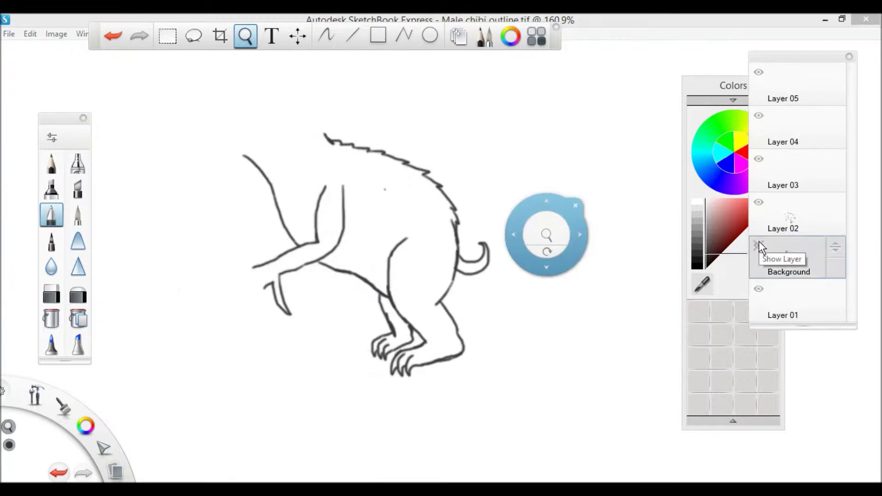
click(759, 244)
drag(558, 236, 335, 188)
drag(369, 117, 325, 102)
click(118, 40)
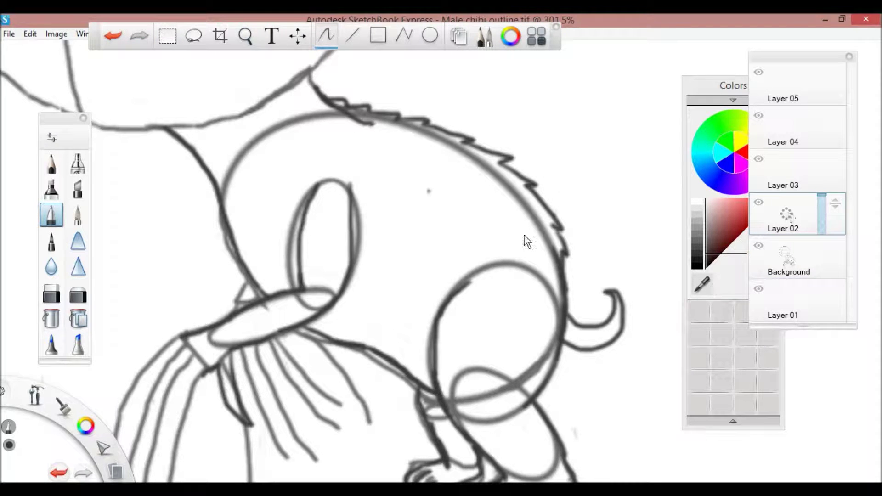
click(756, 246)
click(755, 246)
Step: Trace the long pointed fingers of the front hand, shortening them relative to the rough sketch
click(244, 34)
drag(132, 240, 151, 216)
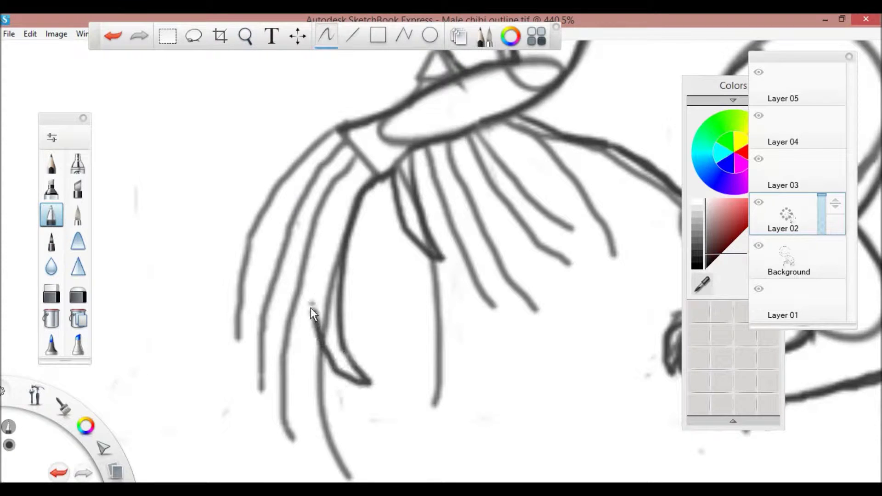
drag(354, 158, 300, 281)
click(112, 36)
click(139, 36)
key(ctrl+z)
mouse_move(320, 183)
mouse_down()
mouse_move(294, 286)
mouse_move(307, 332)
mouse_up()
mouse_move(316, 151)
mouse_down()
mouse_move(293, 197)
mouse_move(288, 331)
mouse_up()
drag(335, 131, 250, 342)
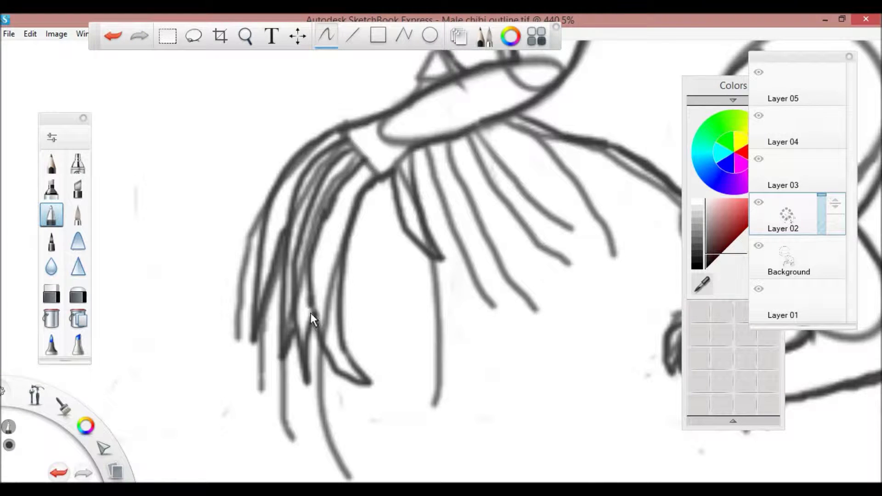
Step: Erase the front hand's thumb and redraw it as a longer, wider claw, checking it without the Background layer
click(62, 293)
drag(411, 186, 436, 257)
drag(398, 189, 409, 243)
drag(394, 207, 410, 230)
click(51, 215)
mouse_move(412, 153)
mouse_down()
mouse_move(415, 276)
mouse_move(386, 171)
mouse_move(412, 308)
mouse_move(411, 150)
mouse_up()
key(ctrl+z)
click(758, 245)
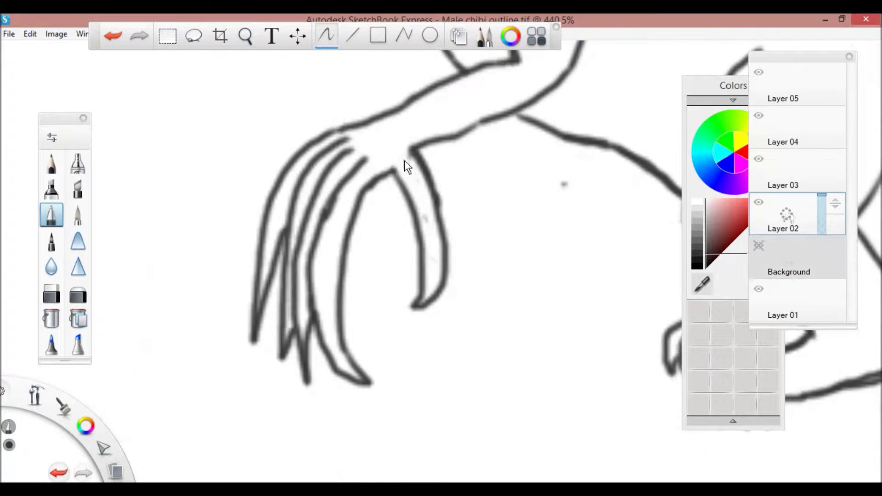
Step: Draw the far hand's pointed fingers beneath the forearm and trace the far elbow
drag(451, 189, 417, 228)
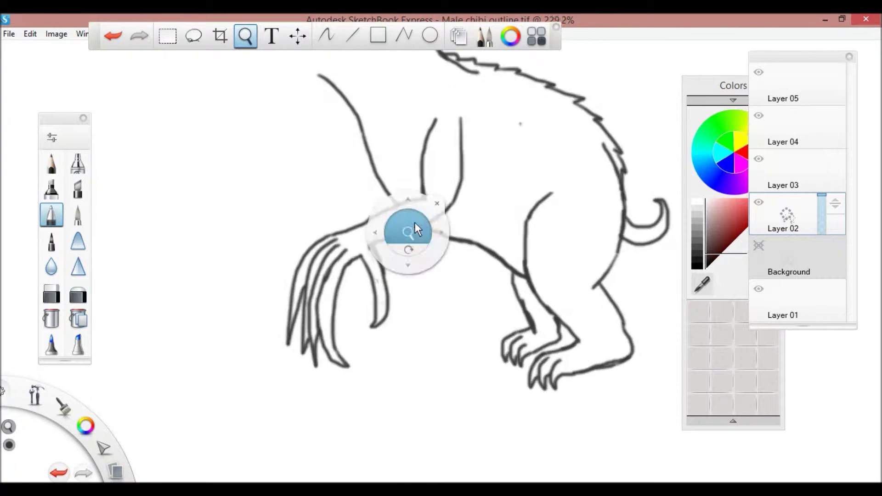
mouse_move(567, 187)
mouse_down()
mouse_move(315, 195)
mouse_move(366, 247)
mouse_up()
click(115, 37)
drag(299, 202, 351, 264)
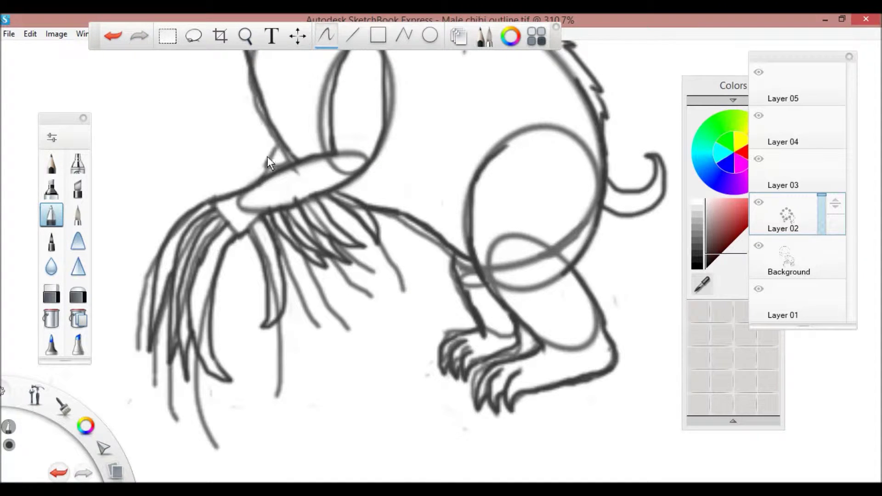
key(space)
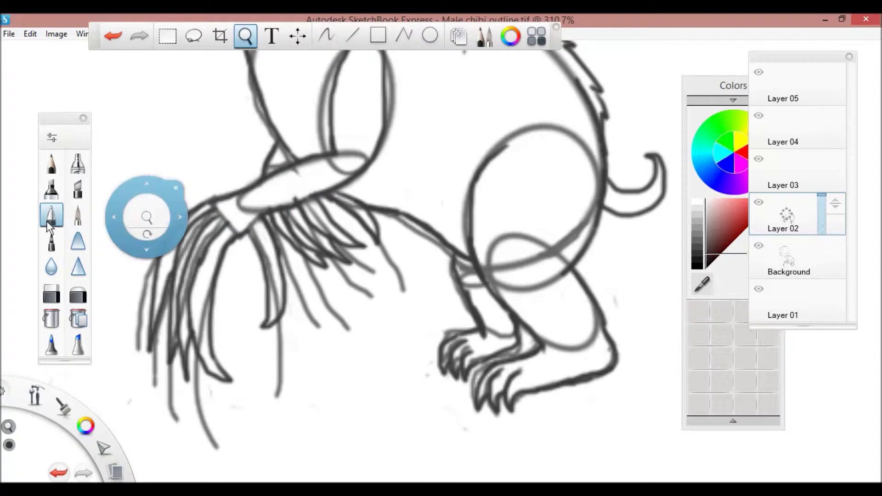
key(space)
Step: Draw the face with a pointed ear, two oval eyes and a jagged zigzag mouth
mouse_move(260, 99)
mouse_down()
mouse_move(569, 344)
mouse_move(611, 336)
mouse_move(563, 213)
mouse_move(440, 206)
mouse_move(448, 282)
mouse_move(485, 260)
mouse_move(451, 320)
mouse_up()
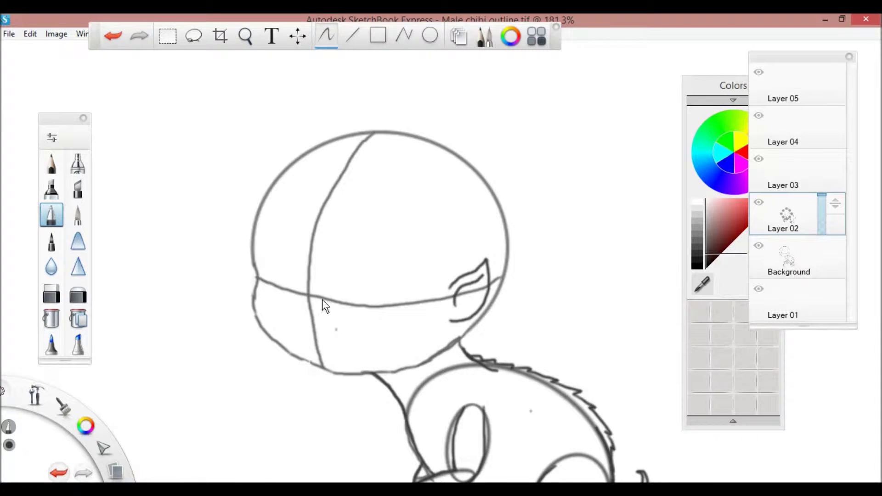
drag(334, 322, 334, 310)
mouse_move(290, 282)
mouse_down()
mouse_move(269, 318)
mouse_move(324, 355)
mouse_move(355, 352)
mouse_up()
key(ctrl+z)
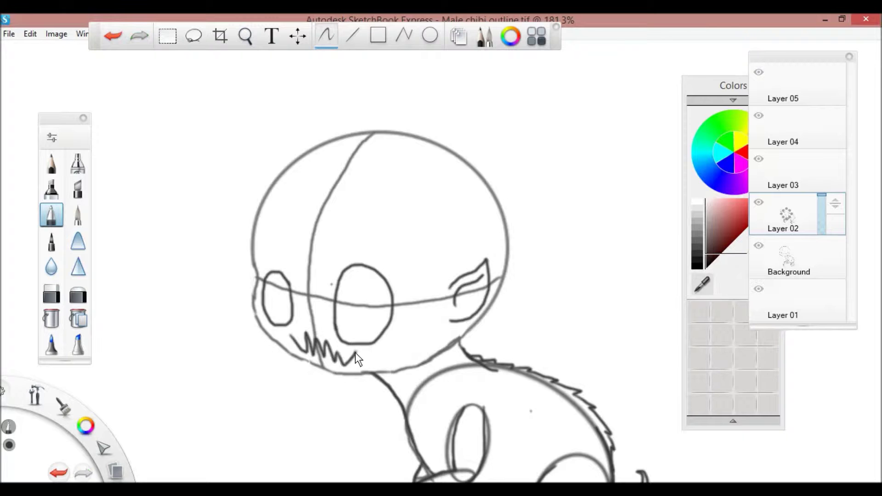
Step: Trace the round head outline and add curved spikes along the crown and at the nape
mouse_move(380, 133)
mouse_down()
mouse_move(449, 154)
mouse_move(500, 226)
mouse_move(505, 248)
mouse_up()
mouse_move(441, 361)
mouse_down()
mouse_move(334, 381)
mouse_move(292, 358)
mouse_move(255, 317)
mouse_up()
key(ctrl+z)
mouse_move(290, 360)
mouse_down()
mouse_move(263, 329)
mouse_move(255, 260)
mouse_move(263, 202)
mouse_move(321, 145)
mouse_up()
drag(412, 137, 398, 129)
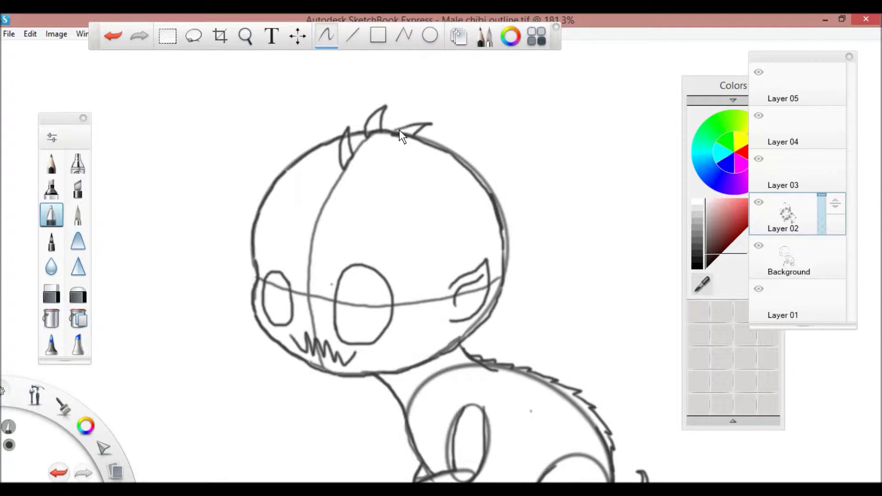
drag(482, 361, 464, 341)
Step: Draw a small pointed pupil hanging from the upper edge of each eye
drag(367, 327, 357, 271)
key(ctrl+z)
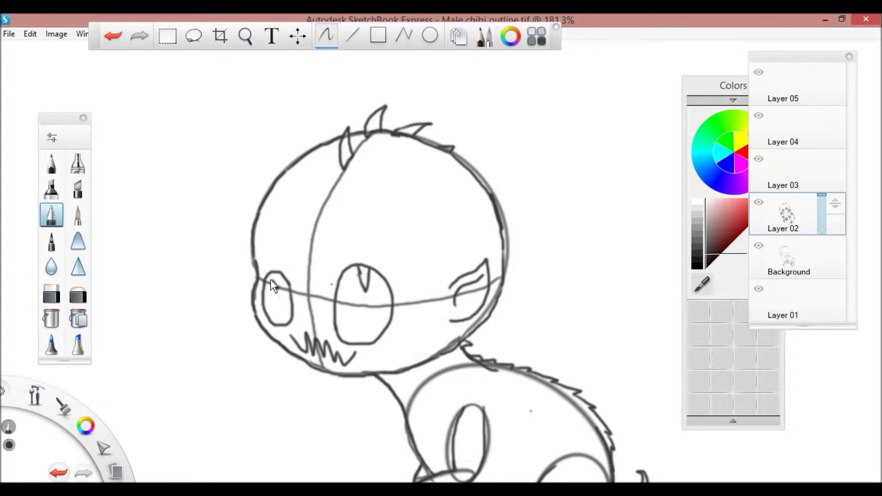
drag(274, 271, 277, 288)
click(113, 36)
click(139, 36)
Step: Hide the Background sketch layer and draw another curved spike on the forehead
click(245, 37)
mouse_move(445, 352)
mouse_down()
mouse_move(379, 290)
mouse_move(428, 181)
mouse_move(373, 166)
mouse_up()
click(51, 214)
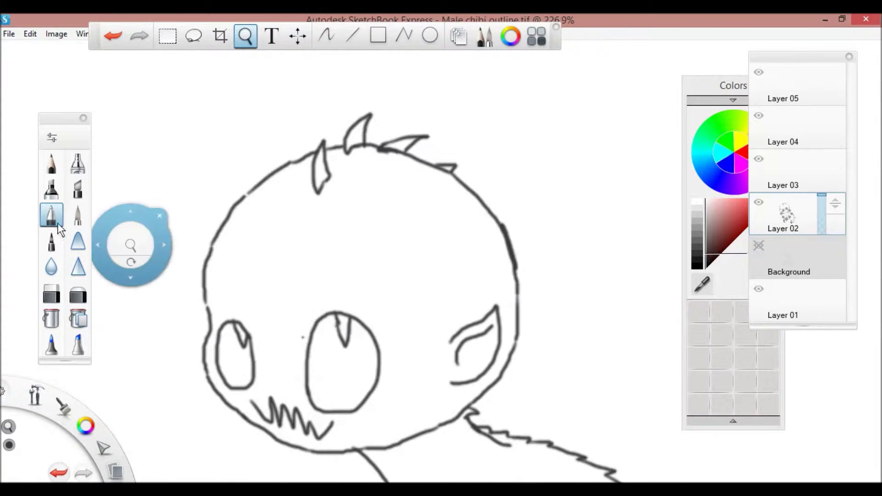
drag(306, 211, 302, 214)
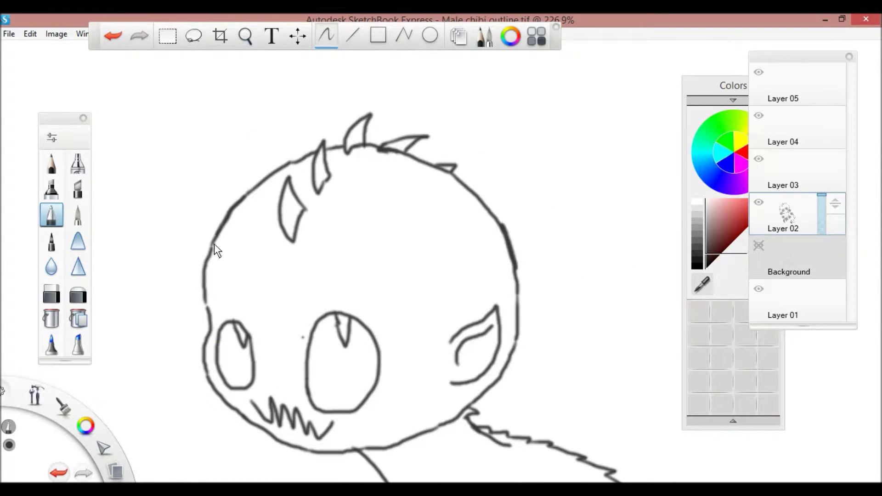
Step: Add curved rib lines along the creature's chest and flank
key(space)
mouse_move(424, 221)
mouse_down()
mouse_move(516, 380)
mouse_move(449, 350)
mouse_move(417, 387)
mouse_move(492, 307)
mouse_up()
drag(427, 367, 470, 285)
mouse_move(366, 357)
mouse_down()
mouse_move(429, 305)
mouse_move(441, 267)
mouse_up()
drag(284, 293, 343, 231)
click(115, 36)
mouse_move(349, 196)
mouse_down()
mouse_move(322, 281)
mouse_move(271, 261)
mouse_up()
Step: Erase the pointed pupils and redraw them as narrow vertical slits inside both eyes
key(space)
mouse_move(455, 354)
mouse_down()
mouse_move(478, 419)
mouse_move(459, 345)
mouse_move(344, 316)
mouse_move(285, 122)
mouse_move(365, 327)
mouse_up()
key(e)
drag(240, 306, 235, 318)
key(e)
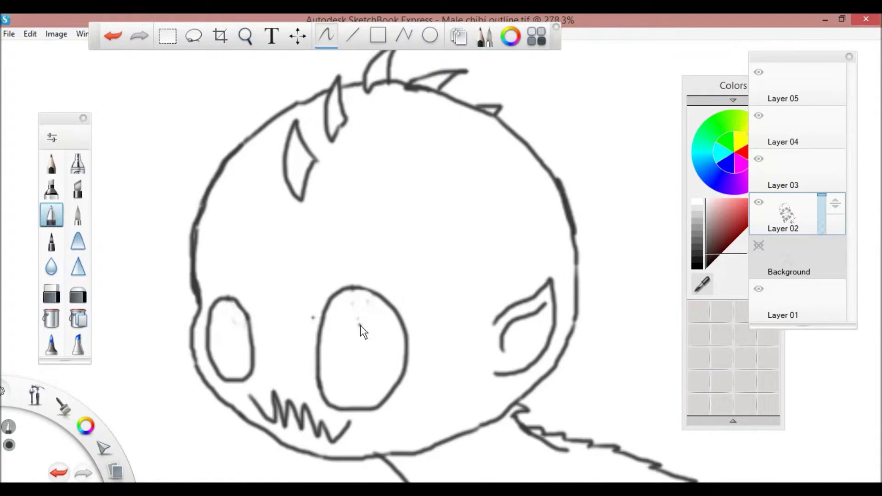
drag(357, 310, 358, 317)
mouse_move(223, 318)
mouse_down()
mouse_move(229, 349)
mouse_move(423, 415)
mouse_up()
key(ctrl+z)
Step: Lasso the eyes, enlarge them slightly and move them higher on the face and closer to the ear
key(space)
key(space)
drag(453, 257, 195, 89)
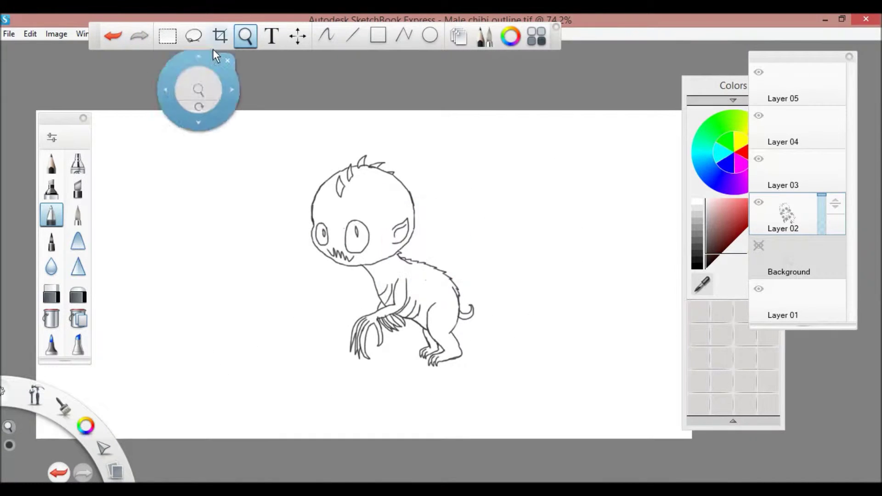
key(space)
drag(354, 127, 346, 118)
click(193, 36)
mouse_move(395, 279)
mouse_down()
mouse_move(279, 263)
mouse_move(258, 192)
mouse_up()
mouse_move(366, 170)
mouse_down()
mouse_move(329, 266)
mouse_move(253, 240)
mouse_move(260, 196)
mouse_up()
drag(349, 229, 394, 191)
click(187, 144)
scroll(186, 144, down, 3)
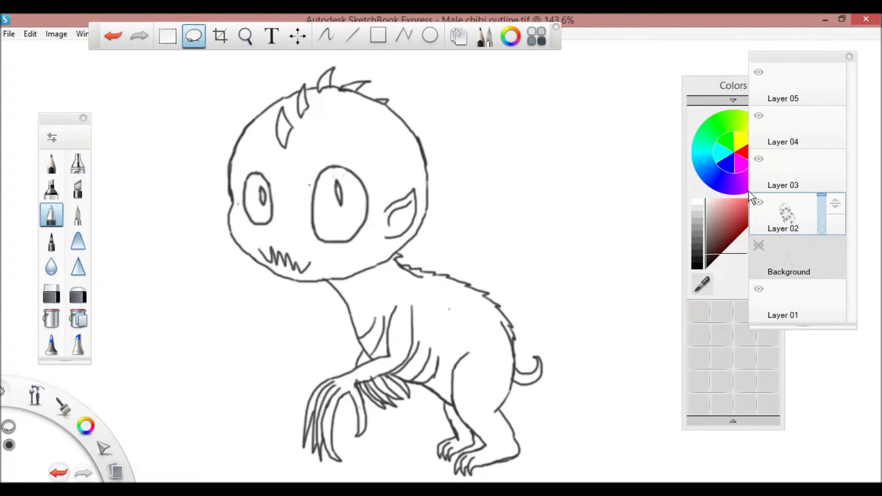
Step: Set the colour to black (0, 0, 0) and ink the forehead spikes on Layer 03
key(b)
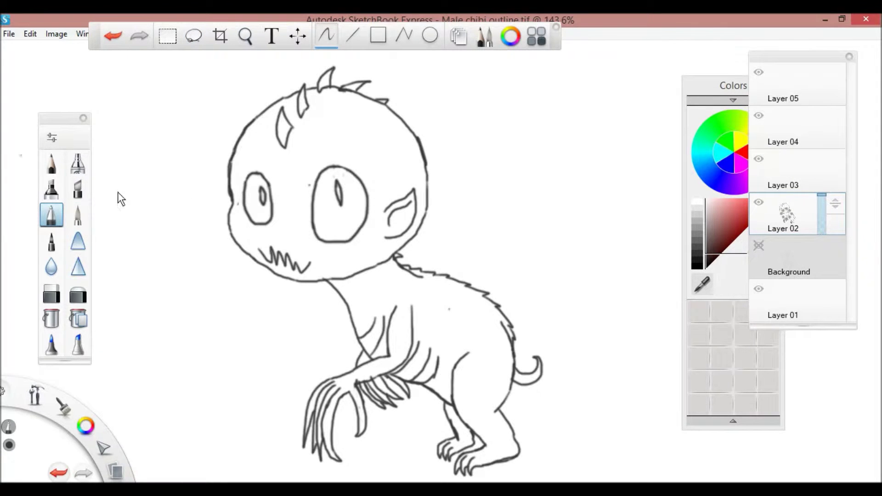
click(698, 318)
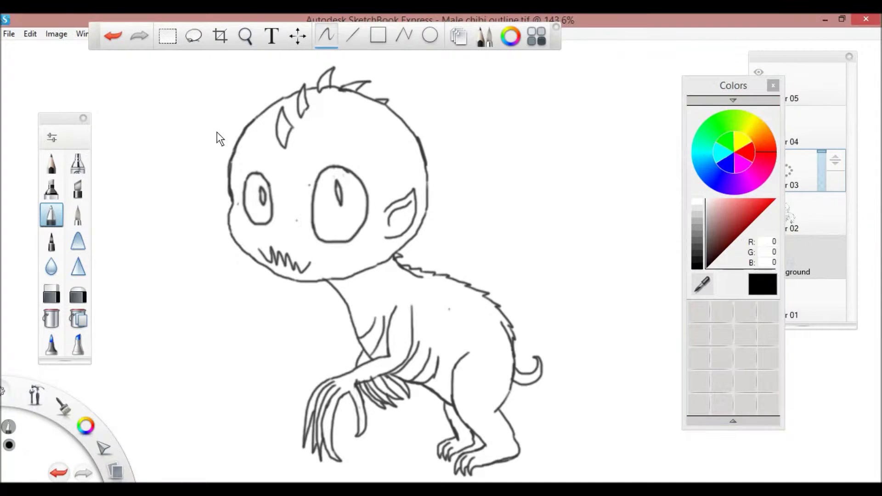
click(246, 36)
drag(401, 282, 383, 188)
key(b)
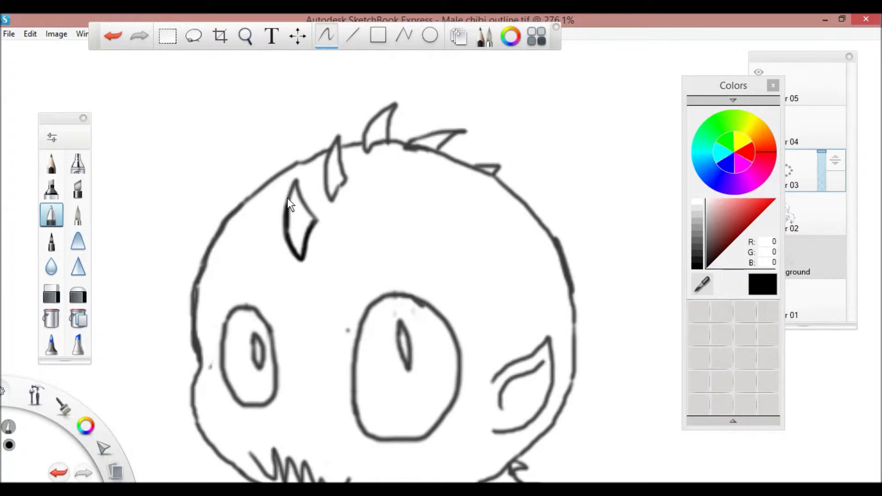
drag(340, 138, 342, 202)
mouse_move(395, 159)
mouse_down()
mouse_move(390, 140)
mouse_move(403, 137)
mouse_move(522, 202)
mouse_move(569, 402)
mouse_move(459, 230)
mouse_move(486, 236)
mouse_move(285, 262)
mouse_move(616, 177)
mouse_move(458, 260)
mouse_up()
Step: Ink the cheek and jaw outline of the head in black and clean up the stroke with the eraser
key(space)
mouse_move(234, 82)
mouse_down()
mouse_move(219, 129)
mouse_move(476, 363)
mouse_move(257, 206)
mouse_move(230, 51)
mouse_up()
key(ctrl+z)
key(space)
mouse_move(230, 51)
mouse_down()
mouse_move(467, 468)
mouse_move(354, 306)
mouse_move(331, 329)
mouse_up()
key(e)
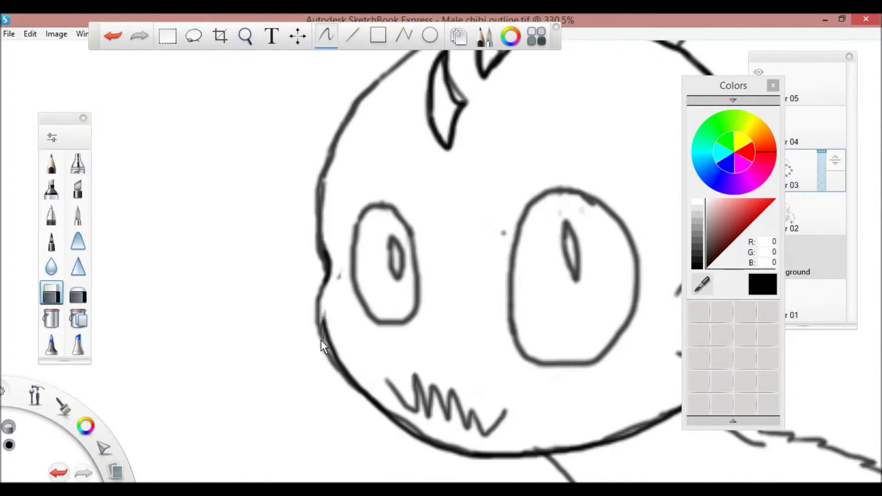
key(e)
Step: Ink the front of the head from the brow up over the forehead in black
key(space)
drag(327, 277, 138, 216)
drag(287, 305, 528, 94)
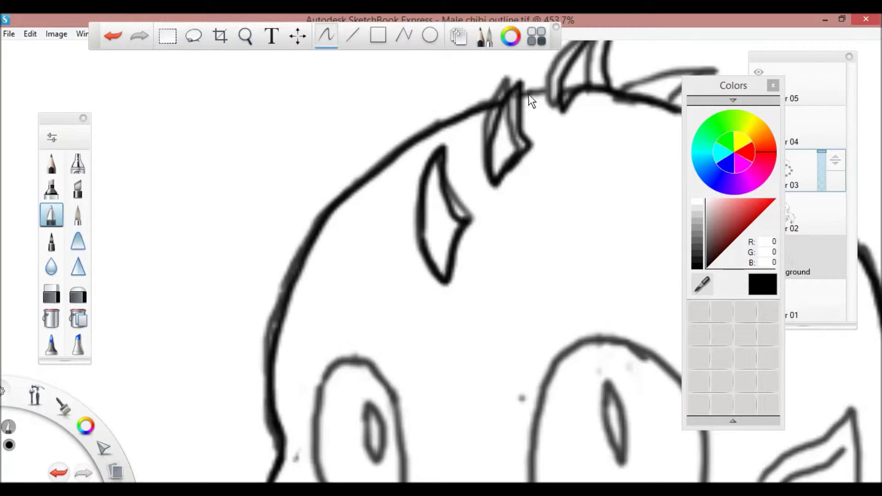
key(ctrl+z)
key(ctrl+y)
Step: Ink the rear crown spikes and the back of the head outline in black
scroll(486, 101, down, 2)
key(space)
drag(284, 115, 89, 256)
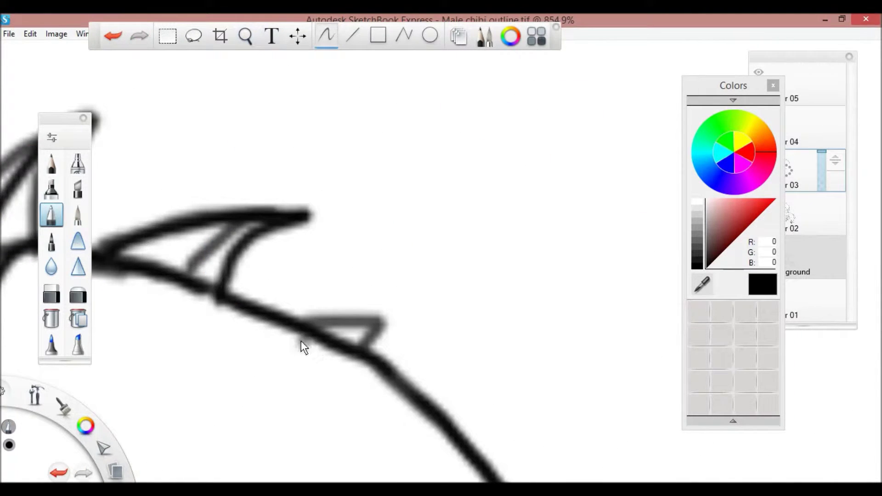
key(e)
click(245, 35)
mouse_move(560, 256)
mouse_down()
mouse_move(541, 320)
mouse_move(316, 255)
mouse_up()
key(e)
key(ctrl+z)
key(ctrl+z)
key(ctrl+z)
Step: Ink the pointed ear's outer contour and its inner fold in black
drag(472, 391, 512, 164)
scroll(512, 163, down, 5)
drag(497, 200, 448, 267)
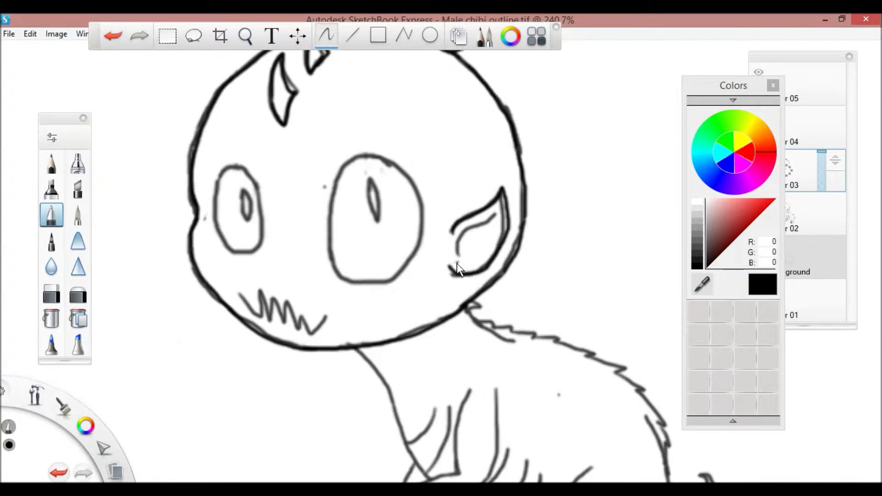
scroll(448, 267, up, 3)
drag(526, 188, 496, 203)
scroll(375, 186, down, 3)
scroll(384, 193, up, 3)
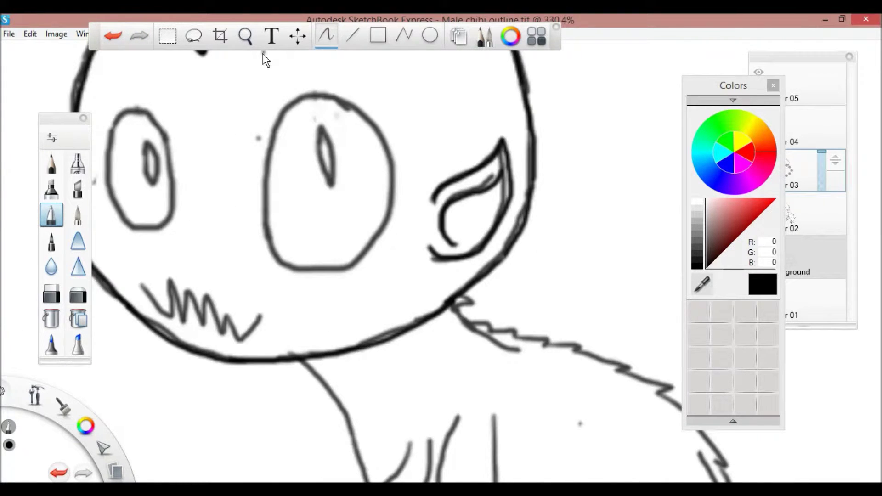
Step: Ink the oval outlines of the large and small eyes in black, redoing the misshapen strokes
click(245, 36)
drag(381, 161, 389, 164)
mouse_move(345, 74)
mouse_down()
mouse_move(472, 167)
mouse_move(374, 402)
mouse_move(288, 142)
mouse_move(344, 78)
mouse_move(271, 364)
mouse_move(415, 106)
mouse_up()
key(ctrl+z)
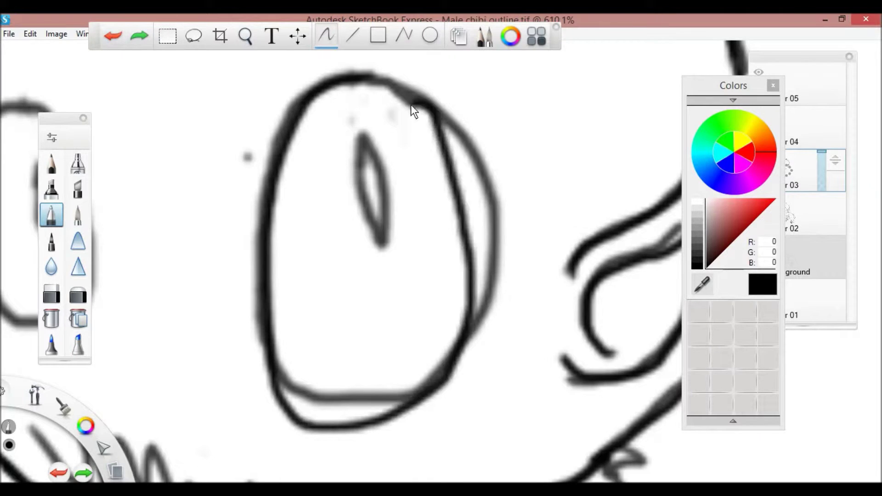
scroll(415, 106, down, 2)
mouse_move(376, 135)
mouse_down()
mouse_move(470, 270)
mouse_move(321, 356)
mouse_move(376, 136)
mouse_up()
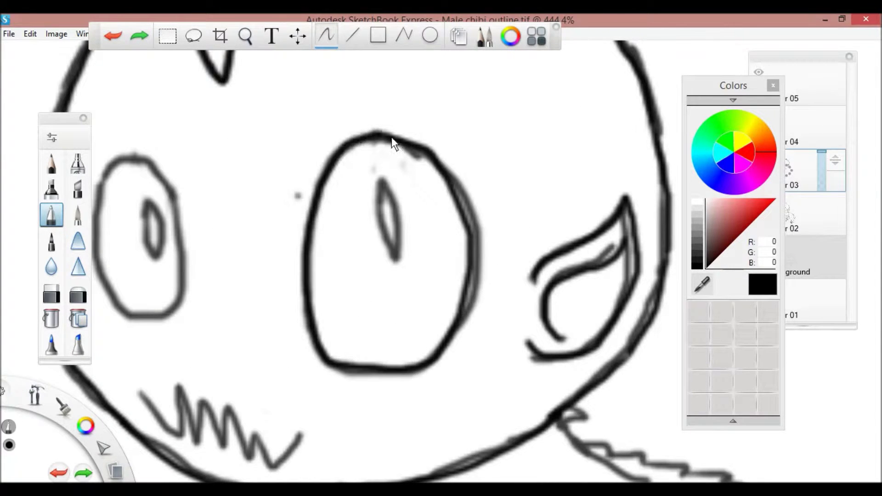
drag(354, 216, 366, 319)
mouse_move(416, 111)
mouse_down()
mouse_move(442, 318)
mouse_move(246, 220)
mouse_move(312, 59)
mouse_up()
Step: Ink the jagged zigzag mouth in black
scroll(314, 165, down, 6)
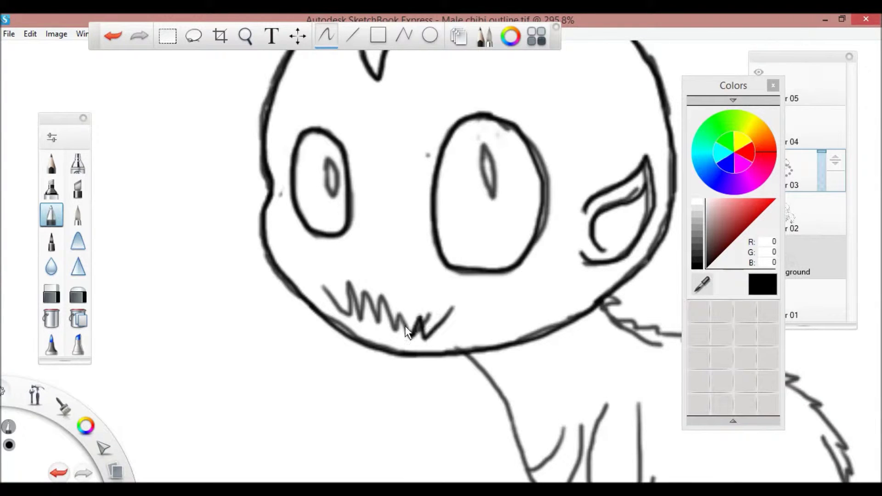
drag(363, 327, 324, 286)
click(112, 35)
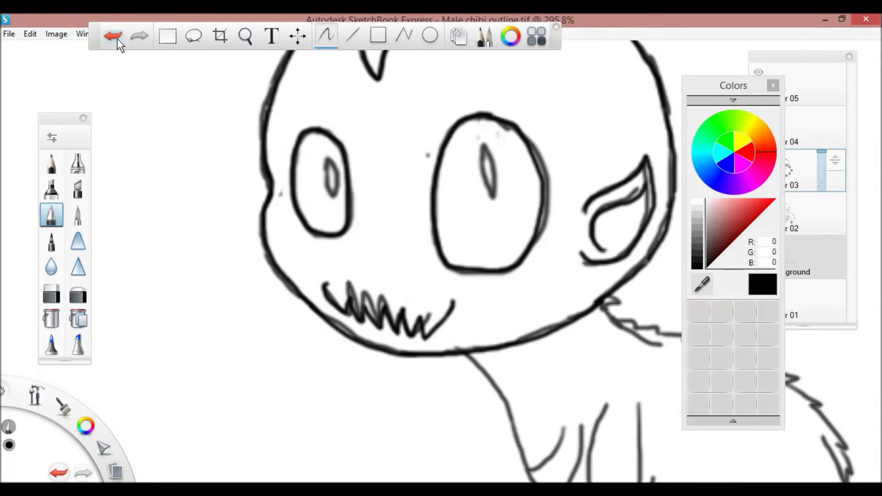
Step: Ink the upturned rear end of the jagged mouth in black
drag(445, 313, 452, 307)
click(490, 241)
scroll(490, 263, down, 3)
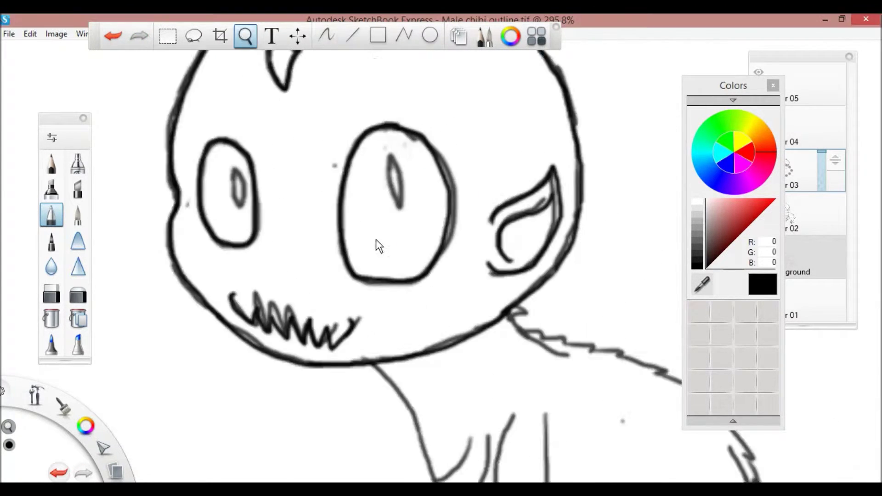
Step: Ink the front neck and chest line below the chin in black on Layer 03
click(781, 212)
key(e)
click(784, 167)
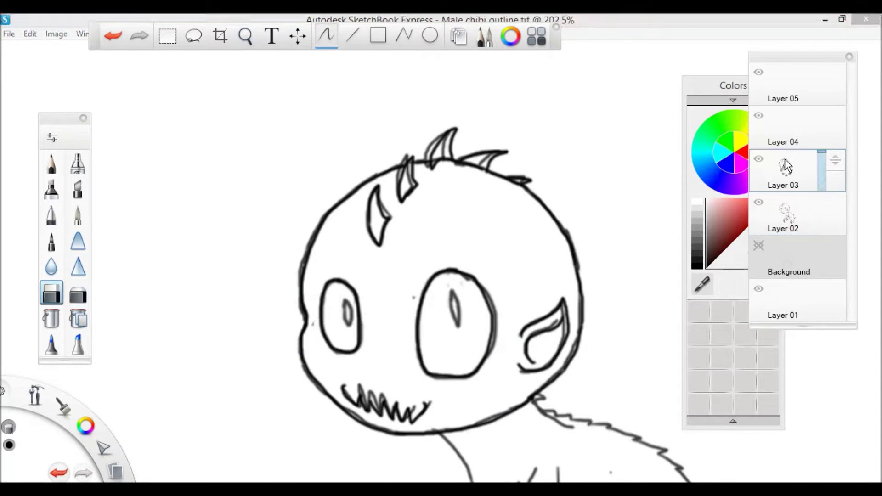
key(space)
drag(608, 477, 474, 349)
scroll(386, 260, up, 5)
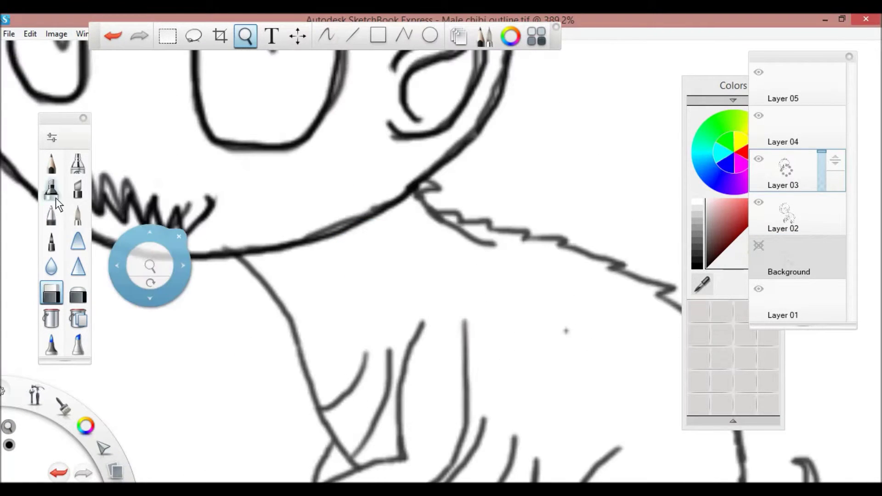
click(51, 214)
key(space)
drag(243, 202, 89, 197)
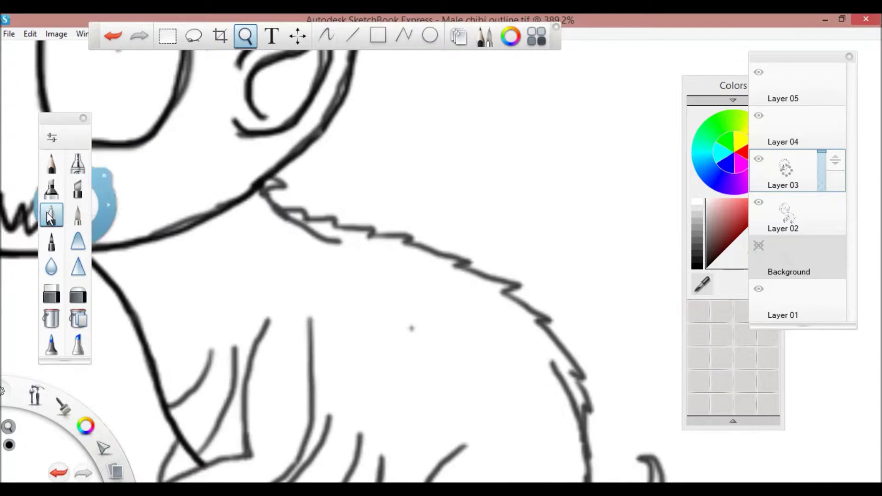
Step: Ink the nape spike, the lower back curve and the zigzag spines along the back, redoing misshapen strokes
drag(294, 215, 364, 244)
drag(552, 362, 590, 482)
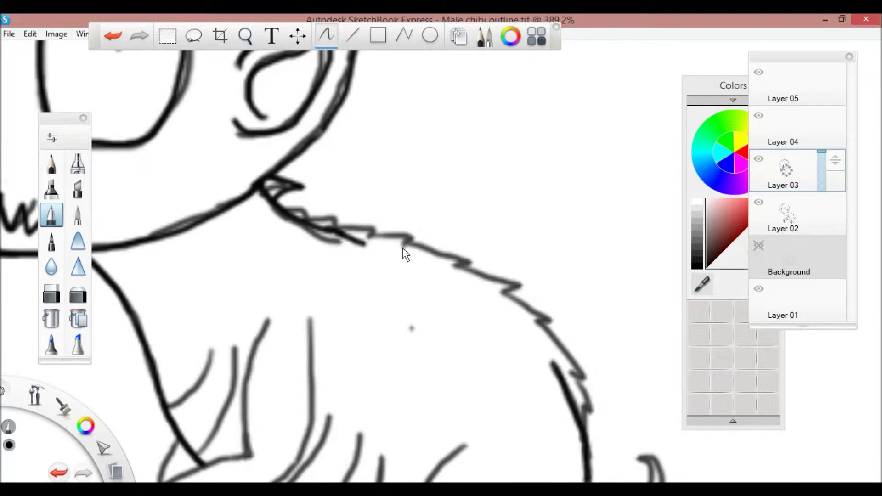
click(106, 32)
mouse_move(294, 213)
mouse_down()
mouse_move(379, 248)
mouse_move(355, 238)
mouse_move(399, 232)
mouse_move(451, 274)
mouse_up()
key(ctrl+z)
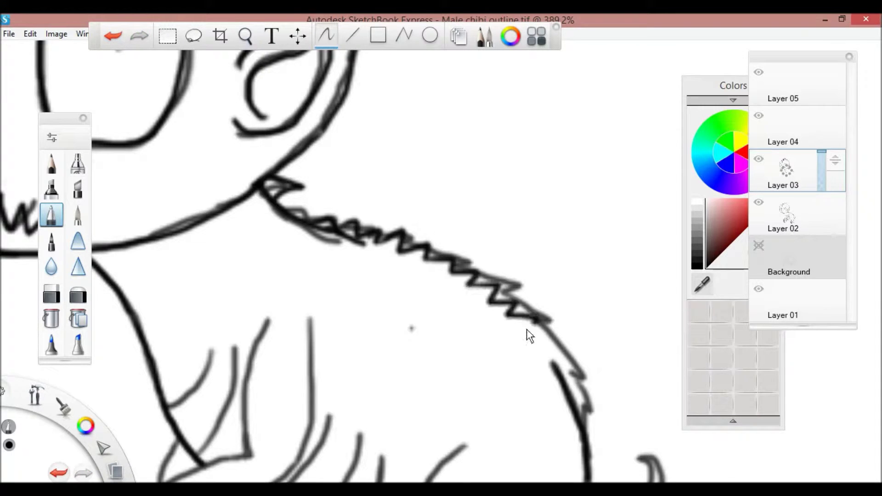
drag(572, 373, 590, 427)
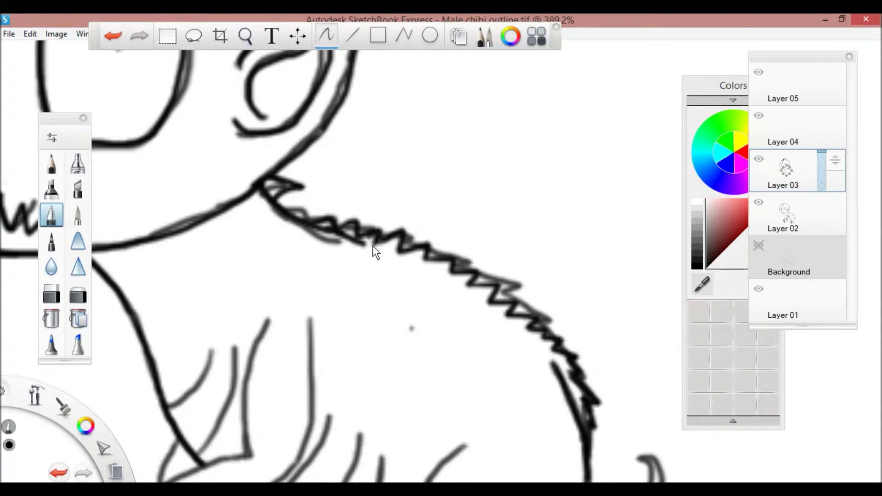
Step: Ink the back outline beneath the spines and hide Layer 02 to check the line art
drag(394, 260, 535, 345)
key(e)
click(758, 203)
key(e)
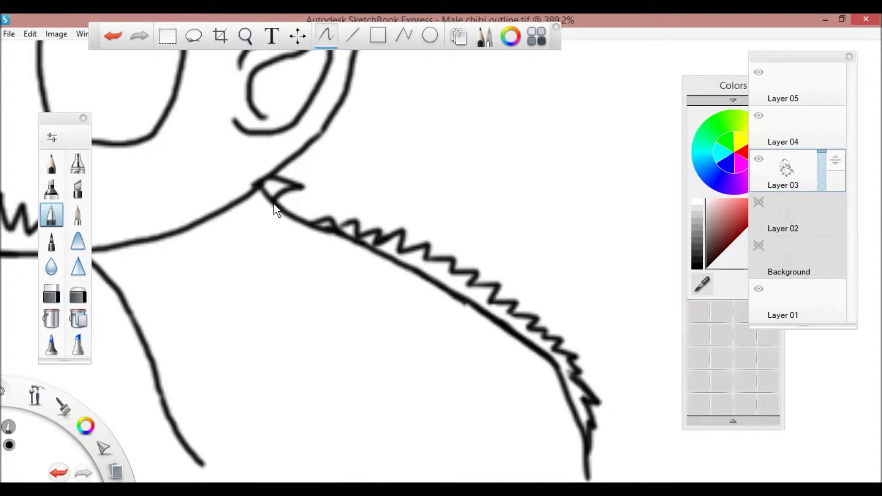
click(113, 35)
key(space)
scroll(407, 301, down, 6)
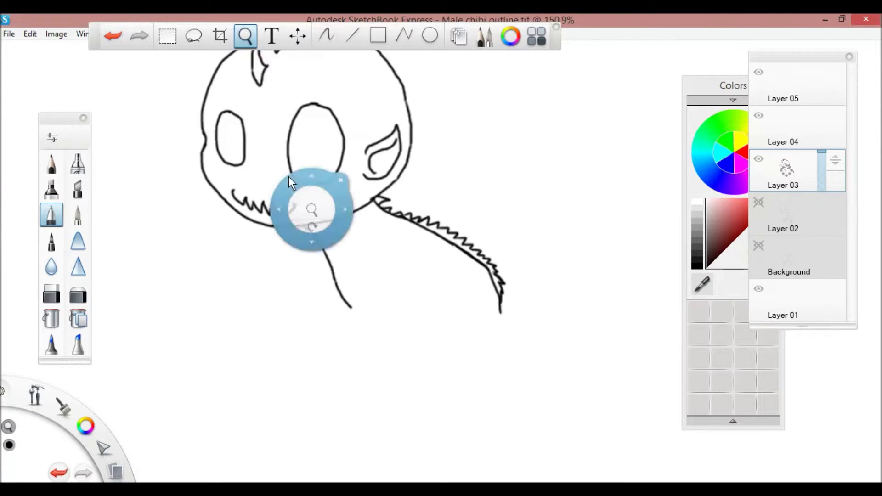
Step: Show Layer 02 again and ink the rump, the tail and the thigh curve in black
click(758, 202)
scroll(475, 346, down, 2)
scroll(475, 346, up, 8)
mouse_move(367, 53)
mouse_down()
mouse_move(395, 184)
mouse_move(335, 331)
mouse_up()
drag(399, 202, 385, 262)
mouse_move(264, 160)
mouse_down()
mouse_move(213, 256)
mouse_move(315, 430)
mouse_up()
Step: Ink the near hind leg's lower part and its clawed foot in black
key(space)
mouse_move(400, 424)
mouse_down()
mouse_move(335, 322)
mouse_move(322, 229)
mouse_up()
mouse_move(268, 403)
mouse_down()
mouse_move(269, 281)
mouse_move(265, 383)
mouse_up()
key(space)
drag(370, 336, 308, 346)
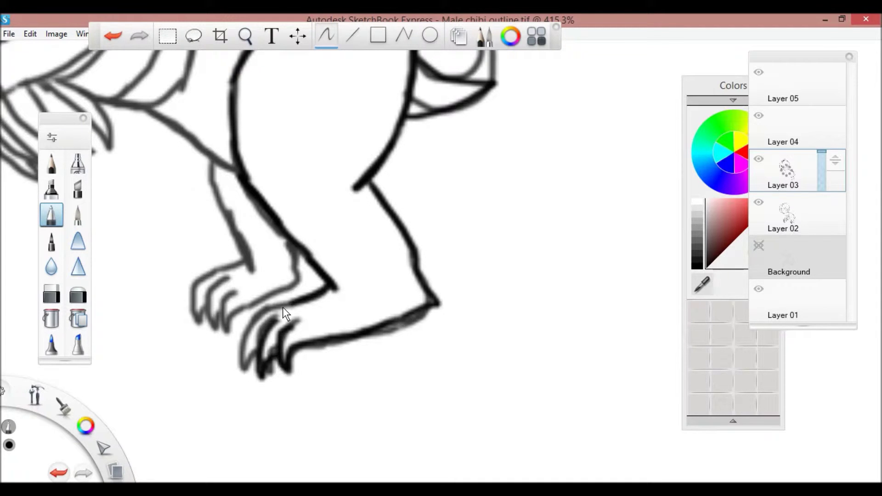
Step: Ink the far hind foot's heel, claws and upper contour in black, redoing the misshapen toe stroke
drag(291, 264, 232, 313)
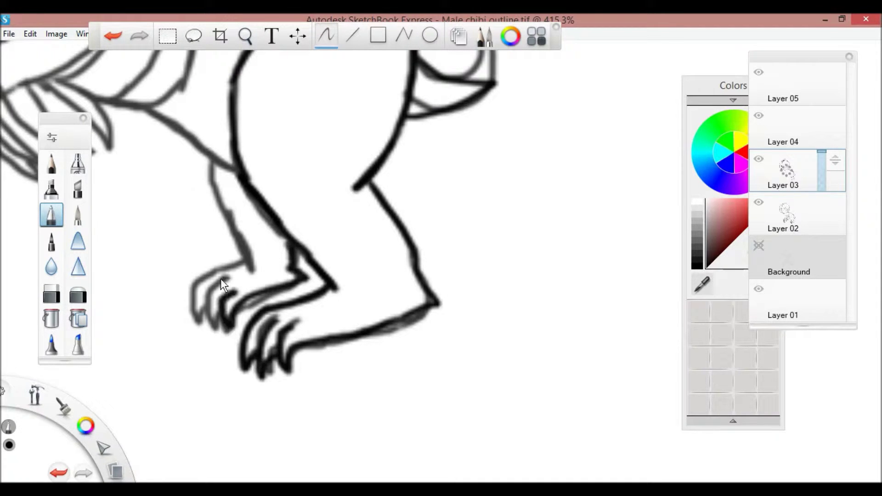
key(ctrl+z)
scroll(230, 317, up, 5)
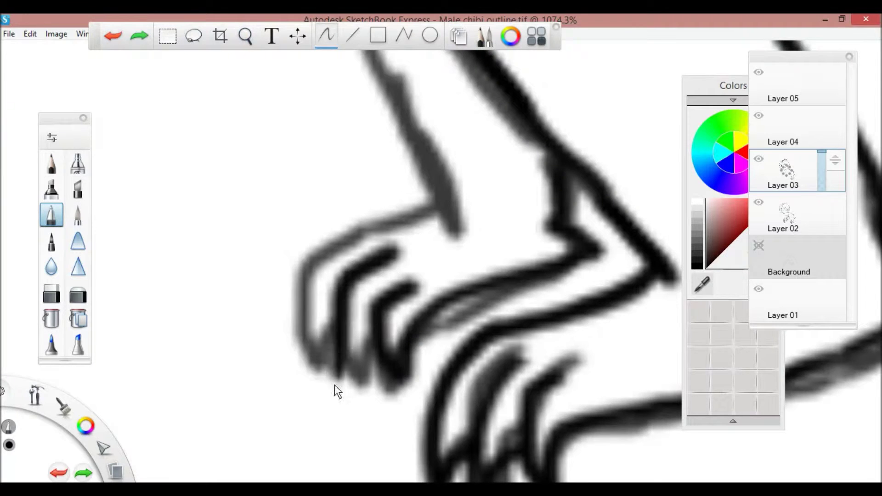
mouse_move(357, 320)
mouse_down()
mouse_move(339, 282)
mouse_move(395, 250)
mouse_up()
mouse_move(422, 202)
mouse_down()
mouse_move(299, 283)
mouse_move(303, 368)
mouse_up()
scroll(423, 213, down, 2)
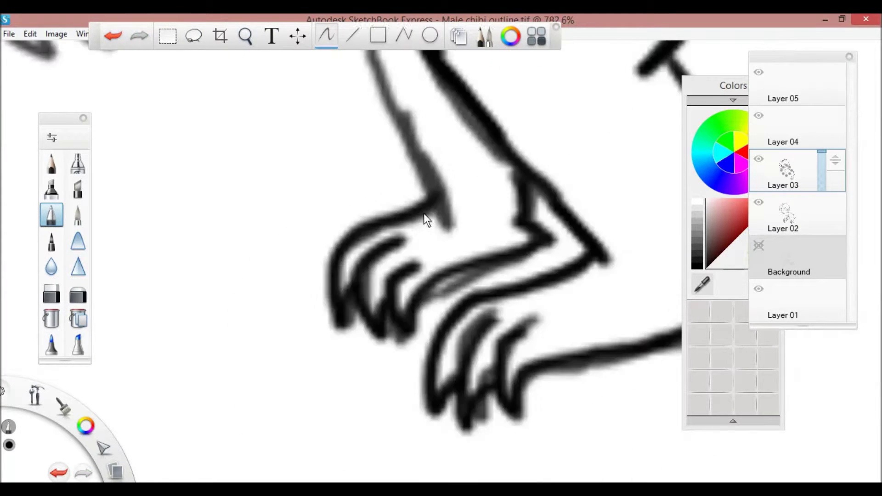
Step: Ink the front contour of the far hind leg down to the foot
key(space)
mouse_move(324, 115)
mouse_down()
mouse_move(397, 307)
mouse_move(360, 248)
mouse_move(403, 316)
mouse_up()
key(ctrl+z)
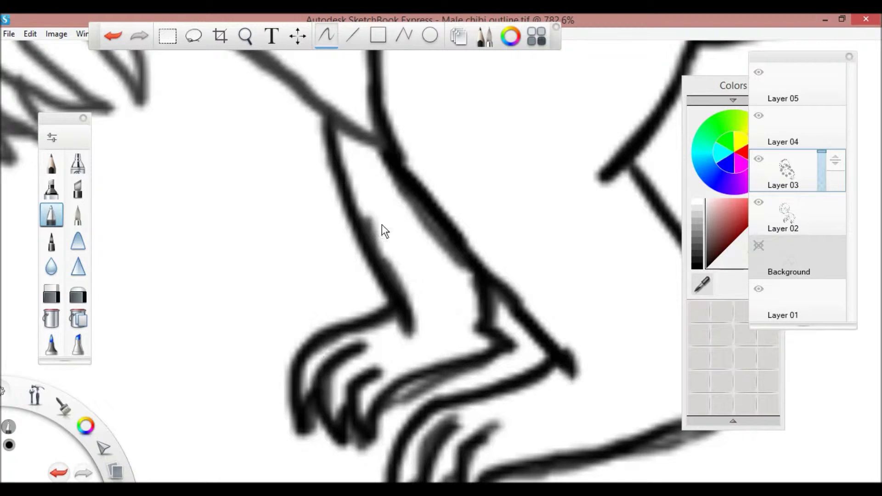
scroll(381, 224, down, 2)
Step: Ink the belly line up to the thigh and the rearmost rib curve in black
key(space)
mouse_move(190, 207)
mouse_down()
mouse_move(368, 279)
mouse_move(460, 170)
mouse_move(363, 283)
mouse_move(461, 122)
mouse_up()
key(ctrl+z)
drag(412, 278, 527, 373)
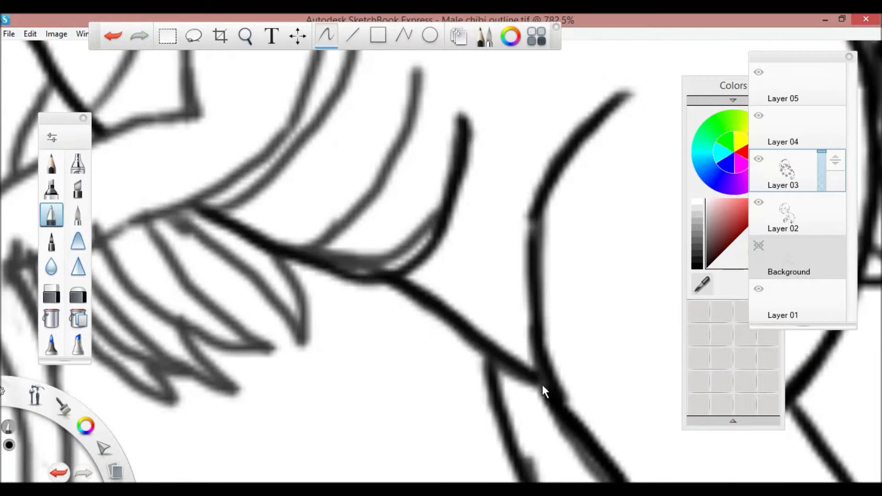
scroll(529, 377, down, 2)
Step: Ink the remaining rib curves and the contours of the near arm in black
drag(378, 274, 435, 207)
drag(373, 138, 281, 252)
click(245, 36)
drag(138, 256, 129, 294)
scroll(562, 255, up, 2)
key(space)
drag(442, 275, 475, 217)
Step: Ink the long clawed fingers of the near hand in black, redoing the misshapen stroke
key(space)
mouse_move(368, 301)
mouse_down()
mouse_move(231, 179)
mouse_move(257, 92)
mouse_move(332, 159)
mouse_move(301, 478)
mouse_up()
drag(287, 198, 216, 480)
drag(216, 207, 152, 463)
key(ctrl+z)
mouse_move(120, 366)
mouse_down()
mouse_move(155, 224)
mouse_move(209, 180)
mouse_move(109, 343)
mouse_up()
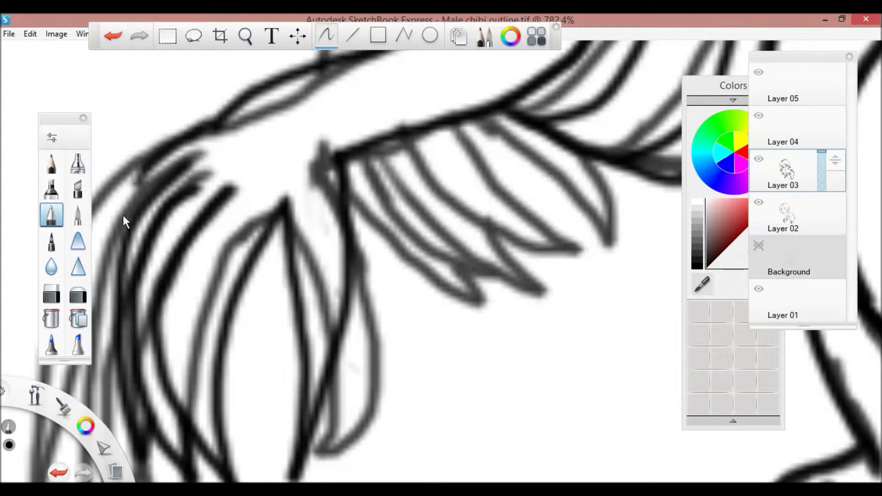
drag(230, 321, 215, 389)
Step: Ink the far hand's claws beneath the forearm in black, redoing the misshapen stroke
mouse_move(228, 171)
mouse_down()
mouse_move(384, 285)
mouse_move(634, 295)
mouse_move(78, 232)
mouse_move(269, 279)
mouse_move(265, 295)
mouse_up()
drag(349, 367, 400, 395)
key(ctrl+z)
mouse_move(340, 349)
mouse_down()
mouse_move(381, 374)
mouse_move(367, 382)
mouse_up()
drag(281, 341, 324, 381)
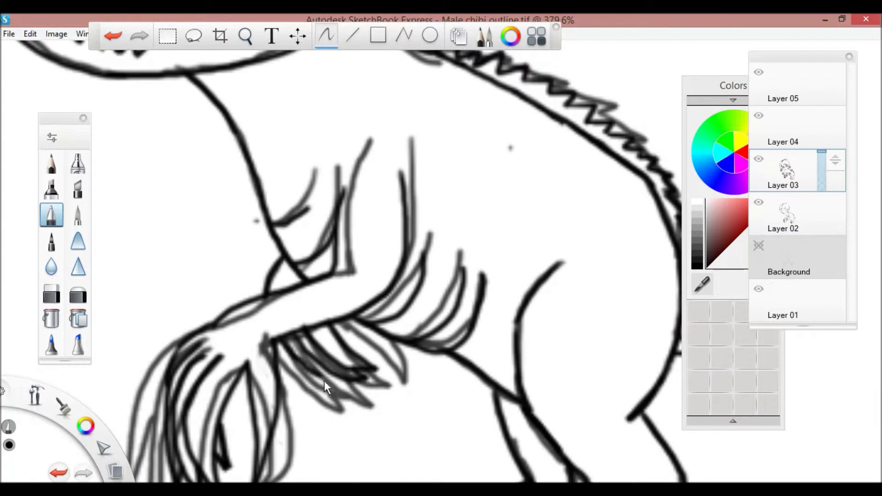
key(space)
drag(385, 333, 291, 197)
key(space)
drag(324, 319, 273, 69)
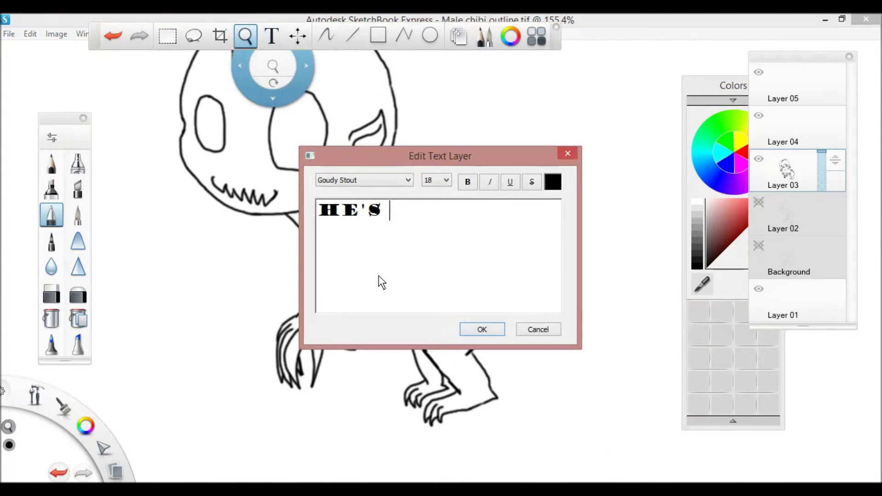
text(JUST SO CUTE.....)
click(565, 155)
Step: Fill the creature's head, body and far shoulder areas with grey, RGB 167, 167, 167
drag(527, 144, 620, 265)
click(728, 225)
click(51, 317)
click(364, 299)
click(432, 438)
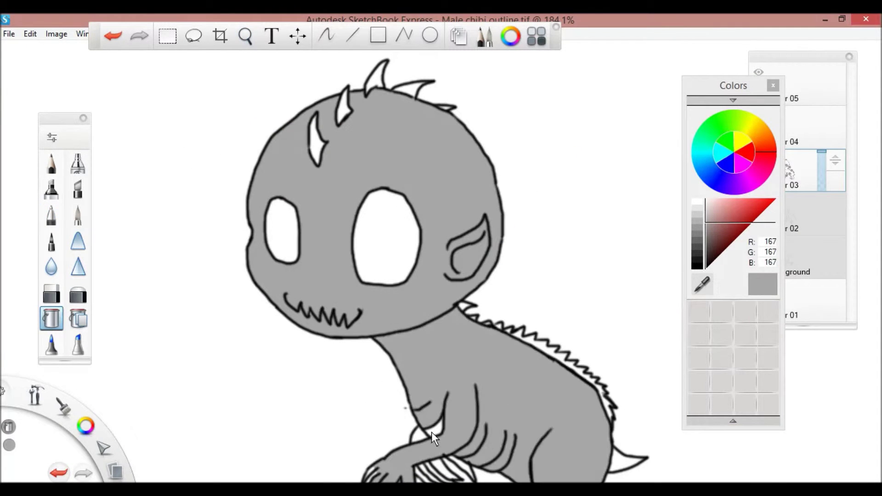
Step: Fill the ear, the horns, the crown spikes and the back spines with darker grey, RGB 148, 148, 148
click(693, 227)
click(51, 215)
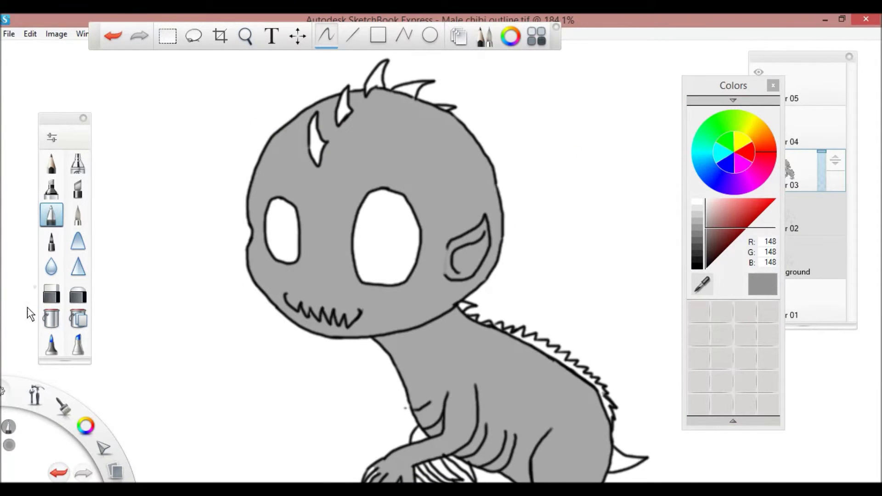
key(f)
click(459, 272)
click(317, 154)
click(343, 107)
click(378, 77)
click(406, 88)
click(580, 368)
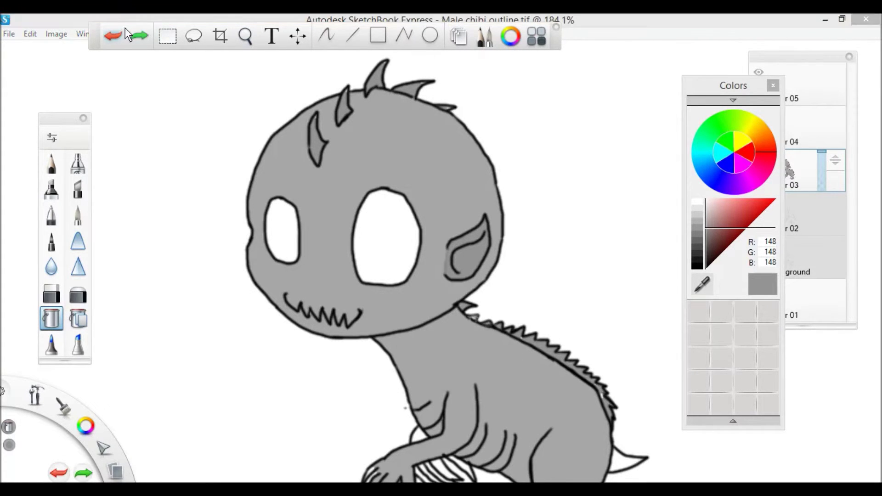
Step: Fill the far shoulder, the far hand's claws and the far hind leg with the same darker grey
click(245, 35)
drag(285, 293, 64, 315)
click(64, 316)
click(244, 193)
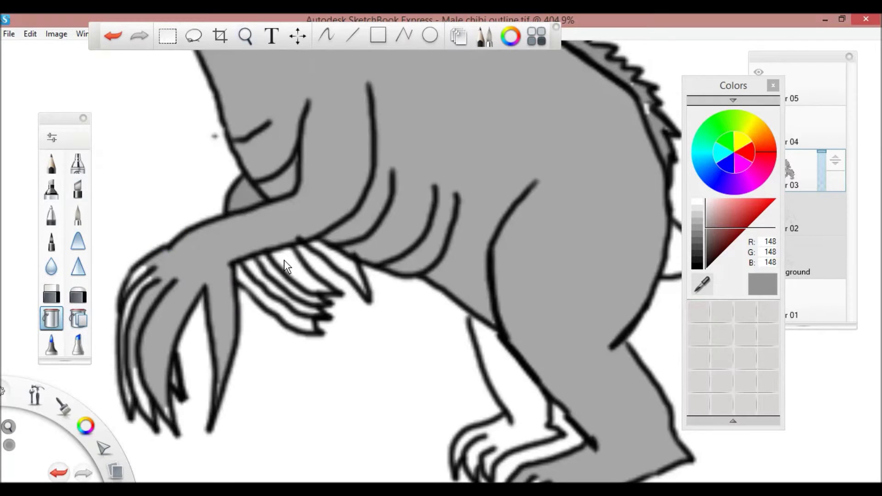
click(317, 281)
click(294, 317)
click(314, 247)
click(506, 364)
Step: Paint the white gaps in the far hand with the darker grey and redraw its claw outlines in black
click(52, 219)
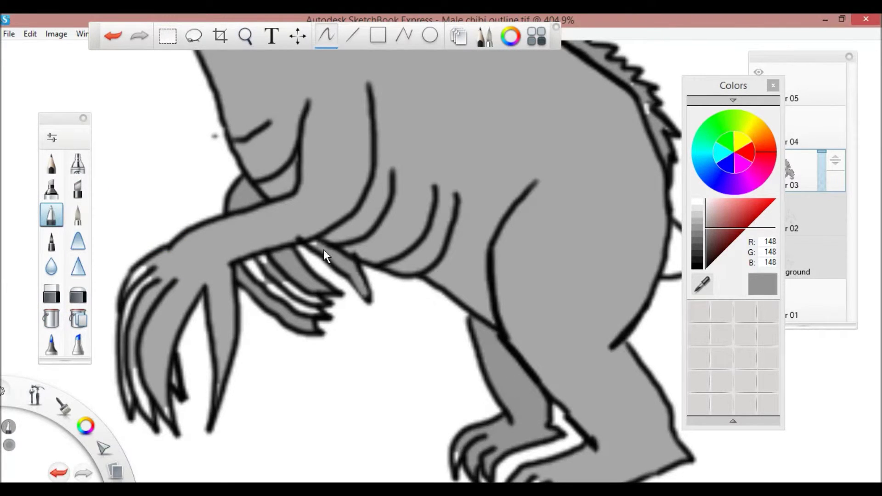
drag(285, 299, 271, 288)
alt+click(305, 330)
drag(374, 309, 362, 273)
drag(296, 246, 286, 253)
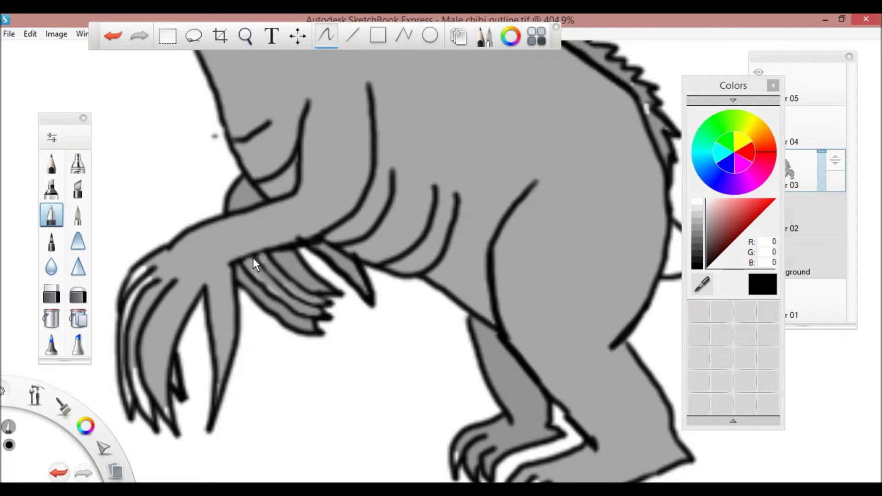
mouse_move(319, 331)
mouse_down()
mouse_move(235, 289)
mouse_move(335, 329)
mouse_up()
Step: Paint the white gaps in the near hand's fingers with sampled grey and redraw the finger outlines in black
alt+click(517, 373)
alt+click(454, 459)
scroll(449, 256, up, 5)
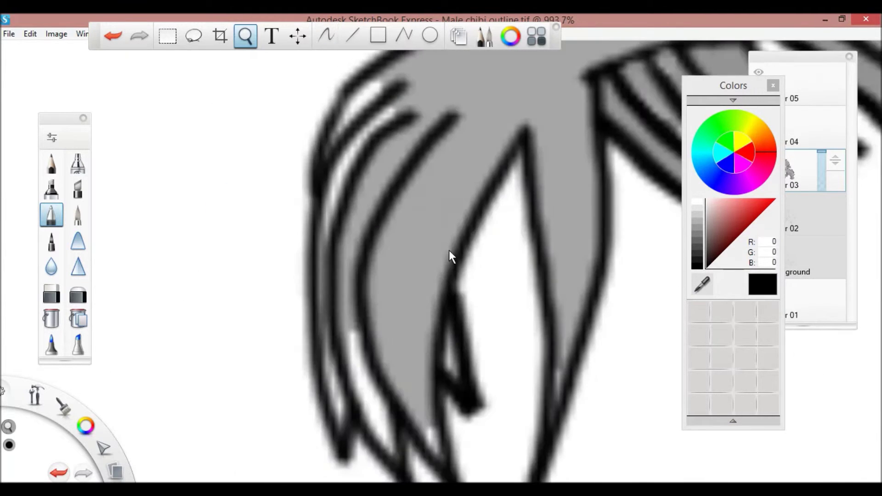
alt+click(394, 150)
mouse_move(311, 199)
mouse_down()
mouse_move(346, 171)
mouse_move(341, 429)
mouse_move(352, 113)
mouse_up()
alt+click(441, 304)
mouse_move(441, 304)
mouse_down()
mouse_move(433, 401)
mouse_move(406, 468)
mouse_move(361, 407)
mouse_up()
mouse_move(338, 348)
mouse_down()
mouse_move(340, 263)
mouse_move(378, 137)
mouse_move(309, 191)
mouse_up()
key(ctrl+z)
drag(380, 108, 319, 167)
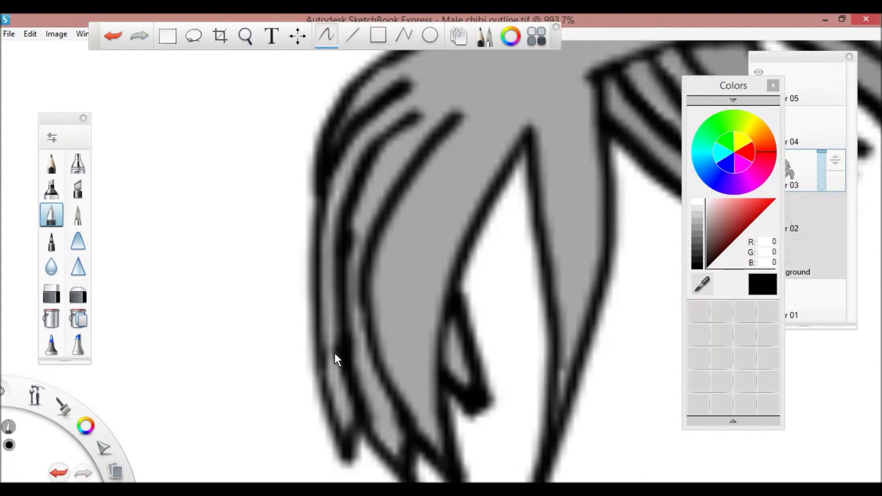
Step: Fill both eyes with near-black, RGB 12, 12, 12
drag(488, 272, 528, 257)
click(697, 223)
click(696, 220)
click(51, 318)
click(528, 271)
drag(381, 258, 363, 257)
click(697, 266)
click(425, 257)
click(275, 257)
Step: Paint a small pure red pupil (RGB 255, 0, 0) in each eye, undoing the misplaced first attempt
click(773, 202)
click(51, 214)
drag(416, 220, 422, 266)
click(109, 37)
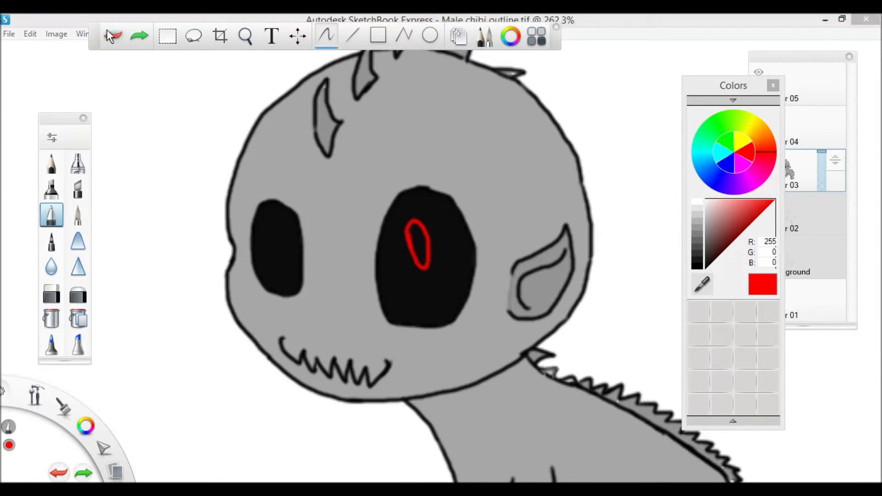
click(109, 37)
drag(438, 223, 441, 250)
drag(288, 238, 286, 230)
Step: Add light pink highlights (RGB 255, 172, 172) to the red pupils and redo the small eye's pupil
click(728, 201)
drag(434, 230, 436, 240)
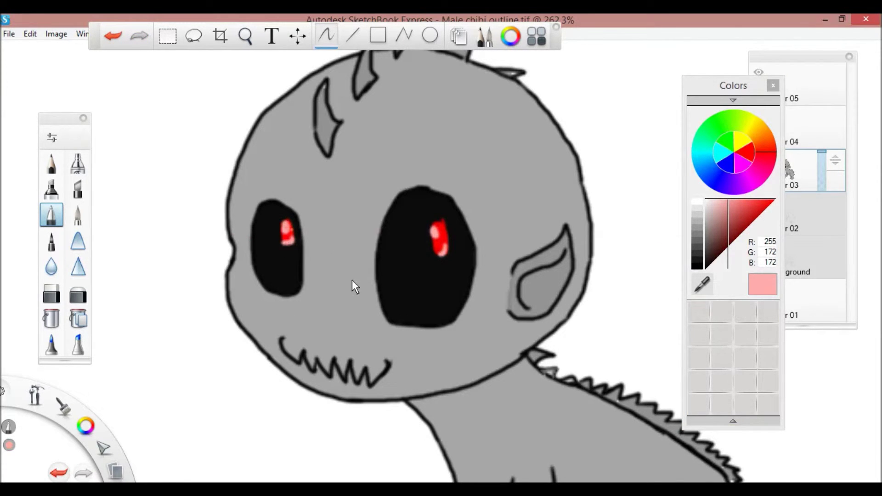
key(space)
drag(371, 244, 109, 36)
click(111, 36)
drag(299, 239, 295, 224)
Step: Round out the lower edges of both eyes with sampled near-black
key(space)
drag(373, 229, 407, 297)
key(alt)
alt+click(407, 298)
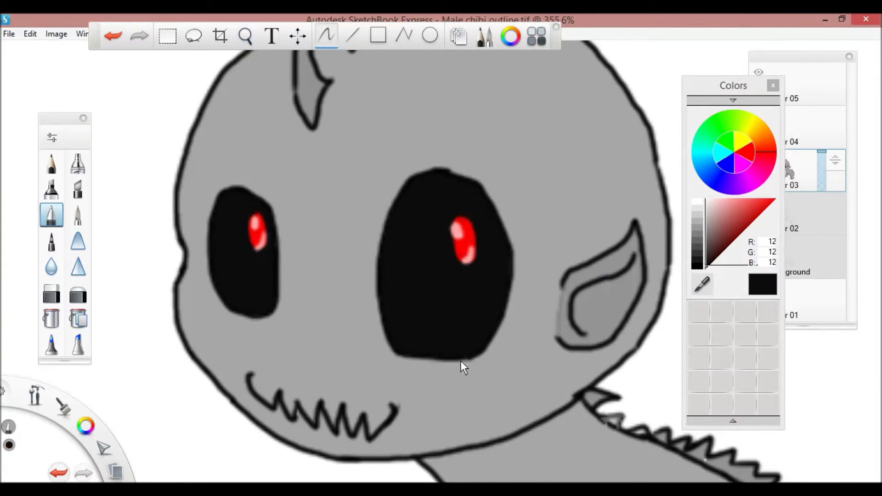
drag(232, 310, 272, 318)
mouse_move(475, 356)
mouse_down()
mouse_move(440, 368)
mouse_move(477, 368)
mouse_move(423, 360)
mouse_move(498, 316)
mouse_up()
Step: Trim the large eye's edge with sampled body grey and round the small eye's top with near-black
alt+click(491, 365)
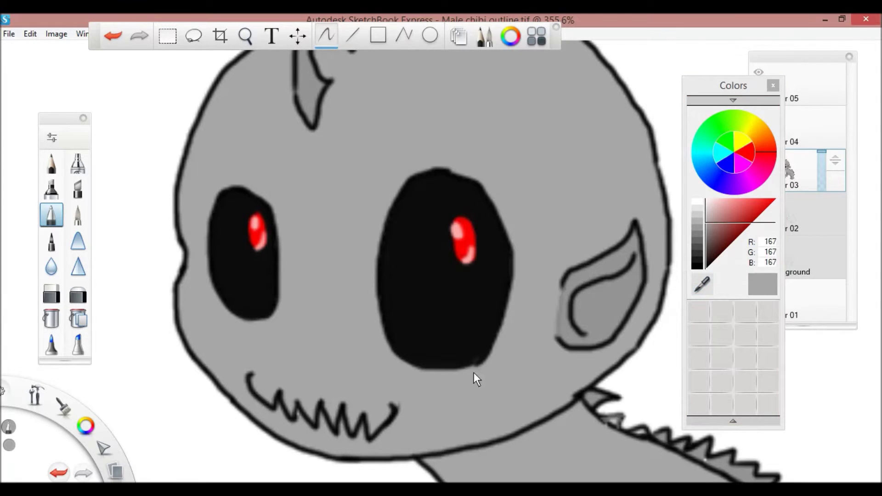
drag(469, 177, 507, 349)
click(702, 284)
click(266, 205)
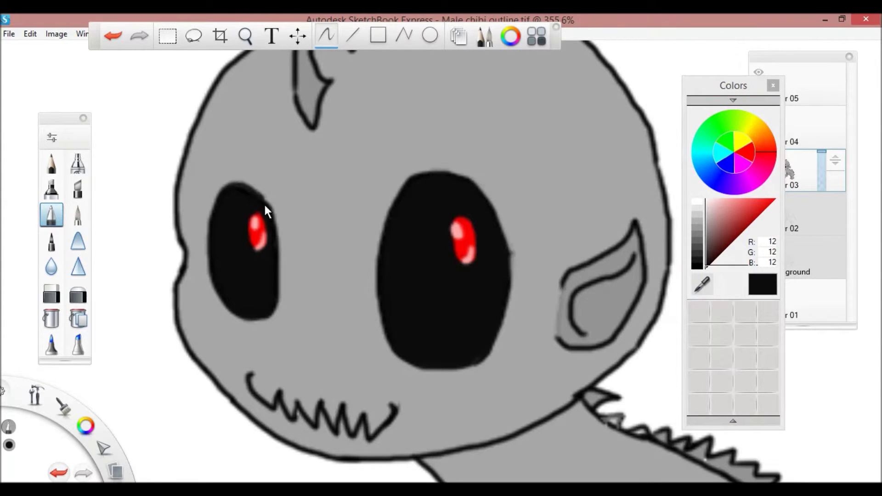
mouse_move(285, 184)
mouse_down()
mouse_move(410, 279)
mouse_move(349, 294)
mouse_move(381, 257)
mouse_up()
Step: Airbrush soft light grey highlights (RGB 206, 206, 206) across the forehead on Layer 04
click(809, 126)
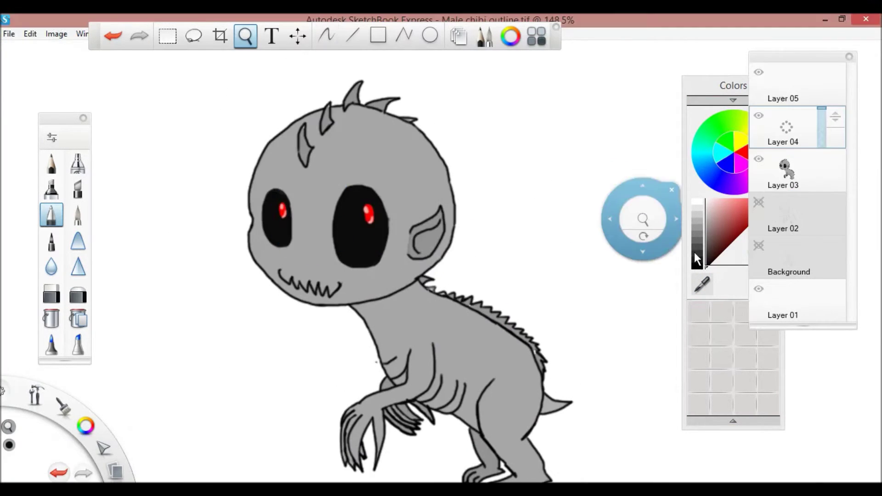
click(697, 218)
click(696, 211)
click(78, 163)
mouse_move(356, 146)
mouse_down()
mouse_move(317, 165)
mouse_move(309, 236)
mouse_move(377, 153)
mouse_move(285, 138)
mouse_move(280, 187)
mouse_up()
Step: Erase the light grey highlight from the horns on the head
key(e)
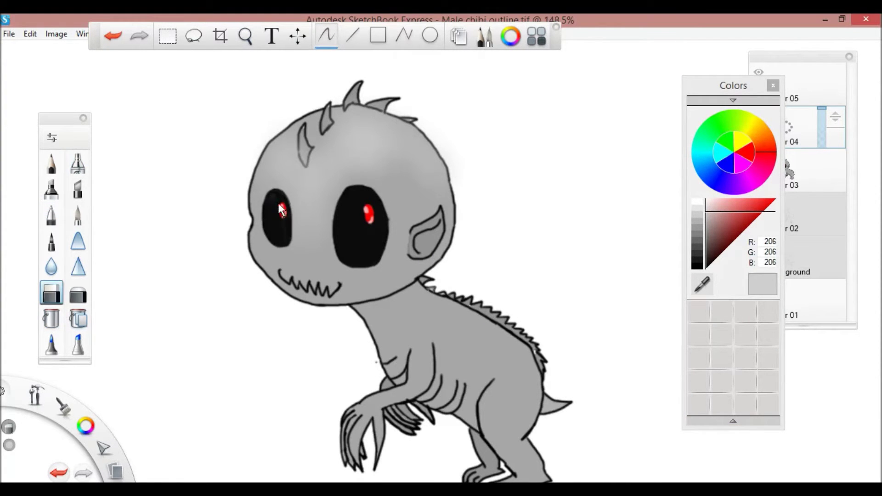
scroll(370, 222, up, 5)
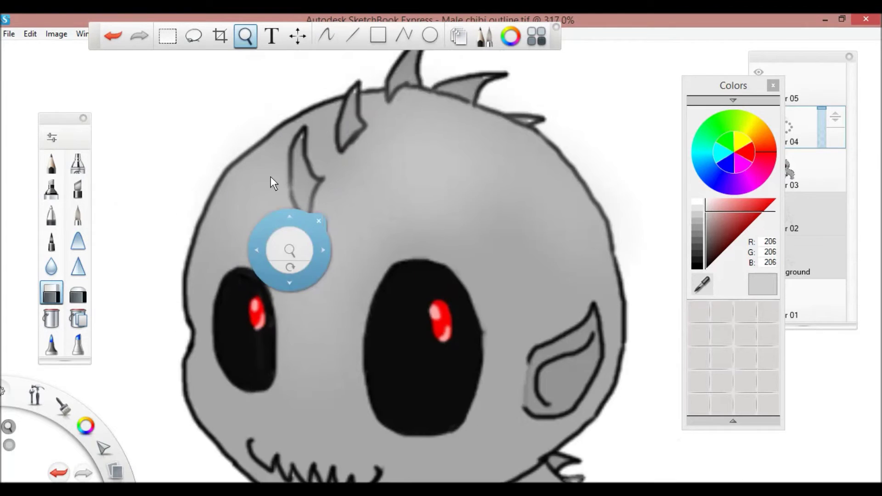
scroll(276, 177, up, 5)
drag(309, 153, 340, 311)
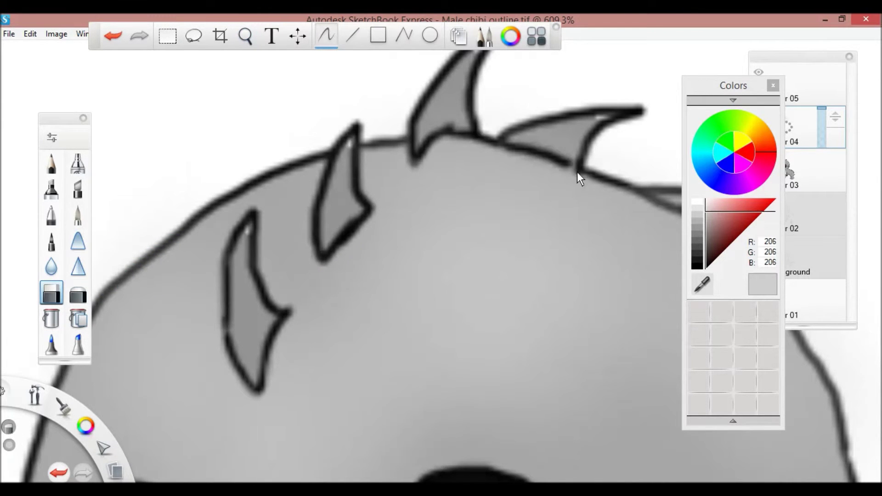
drag(245, 36, 94, 294)
click(78, 294)
Step: Airbrush dark grey shading (RGB 86, 86, 86) over the creature's chest and ribs
key(space)
scroll(524, 198, down, 4)
click(692, 250)
key(space)
mouse_move(349, 202)
mouse_down()
mouse_move(366, 220)
mouse_move(240, 289)
mouse_up()
click(78, 163)
scroll(102, 131, up, 3)
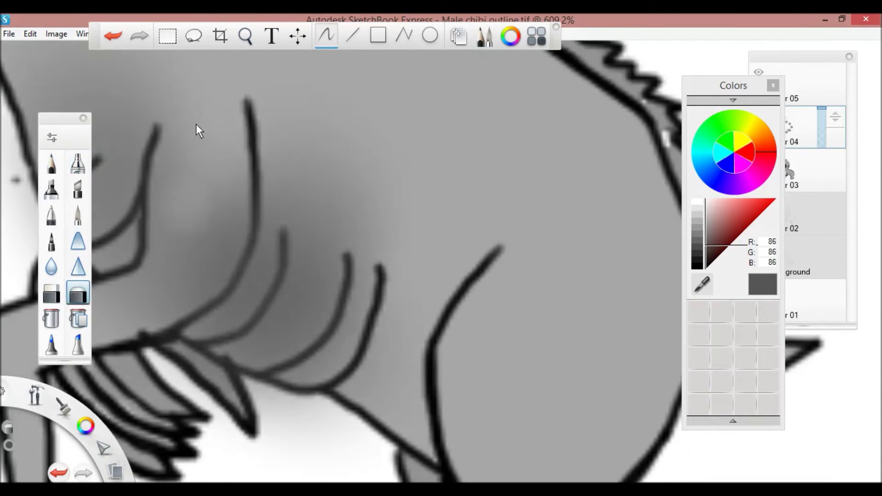
Step: Softly erase the dark shading that overlaps the near front arm
key(e)
scroll(8, 198, down, 3)
scroll(8, 199, up, 2)
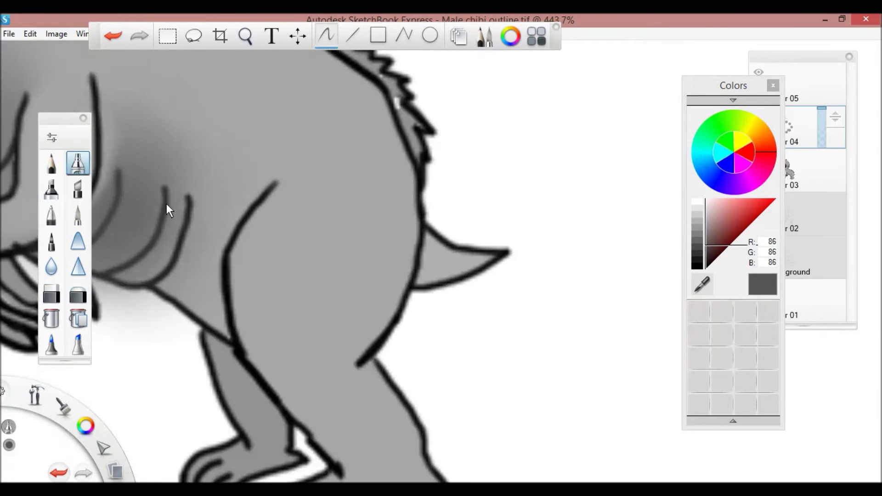
scroll(93, 258, up, 2)
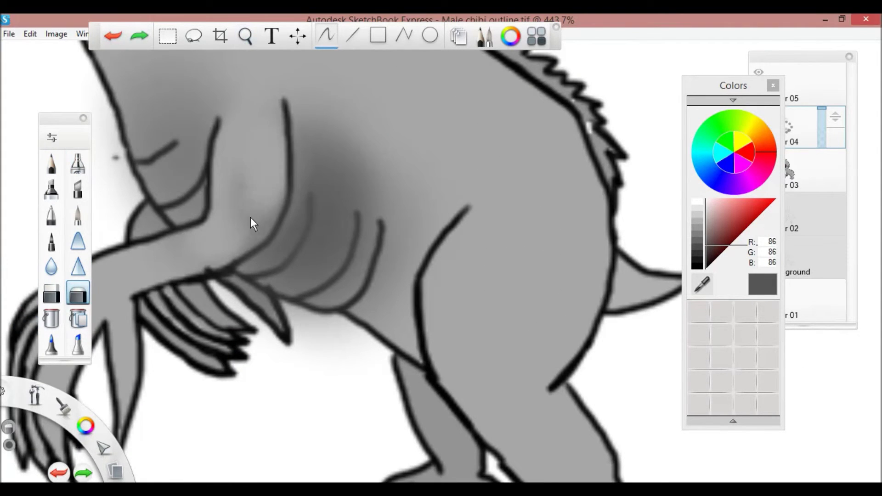
scroll(221, 151, up, 3)
scroll(296, 169, down, 3)
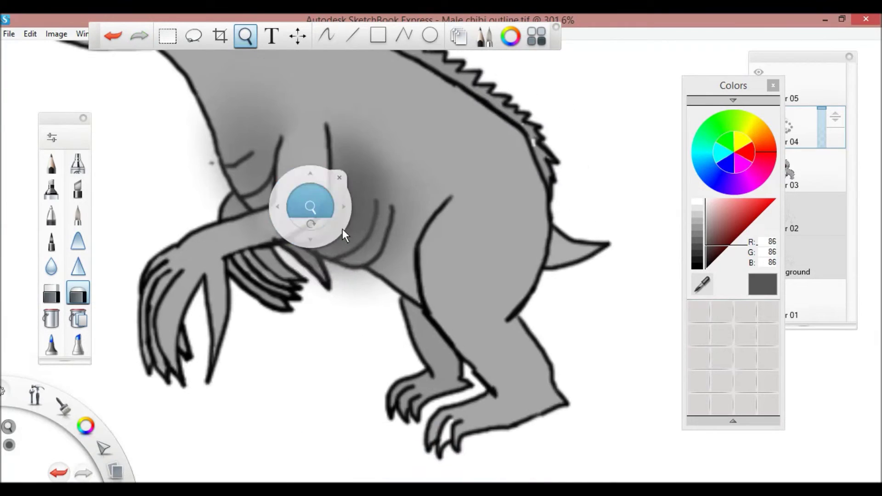
scroll(312, 326, up, 3)
Step: Erase thin light edges along the rib lines and clean up shading spilled outside the belly and chest outlines
mouse_move(360, 367)
mouse_down()
mouse_move(398, 438)
mouse_move(479, 418)
mouse_up()
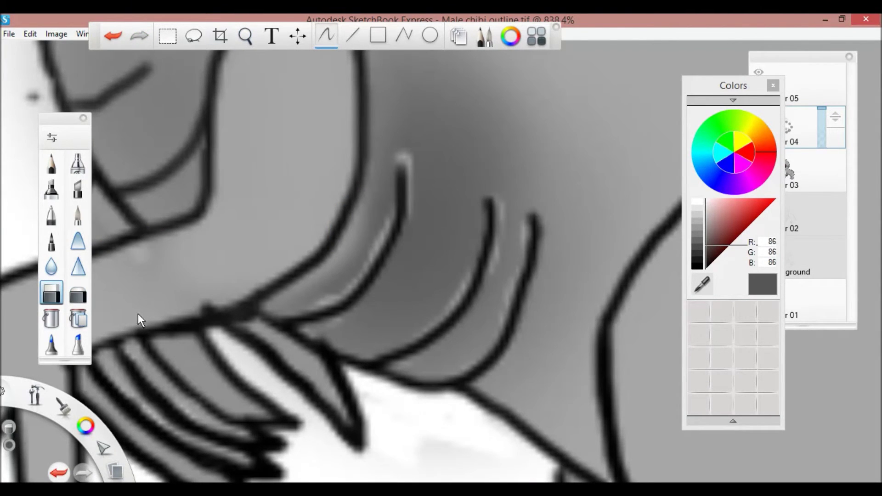
key(z)
drag(194, 161, 138, 72)
drag(232, 203, 247, 214)
drag(230, 92, 209, 187)
Step: Airbrush dark grey shading along the creature's back beneath the row of spines, redoing the first stroke
key(space)
mouse_move(350, 202)
mouse_down()
mouse_move(522, 321)
mouse_move(336, 153)
mouse_move(156, 168)
mouse_up()
key(e)
drag(202, 142, 244, 177)
key(ctrl+z)
mouse_move(201, 138)
mouse_down()
mouse_move(366, 236)
mouse_move(407, 275)
mouse_up()
Step: Erase the dark shading that spills over the back spines and past the body outline
key(e)
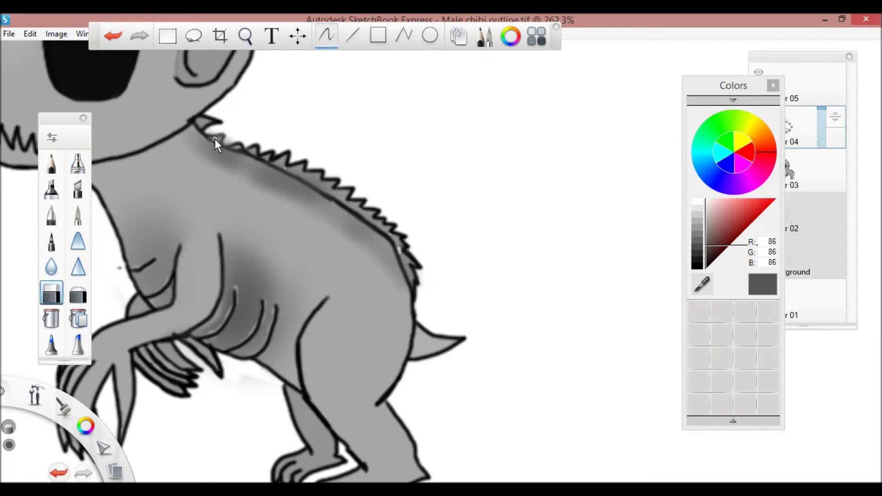
key(space)
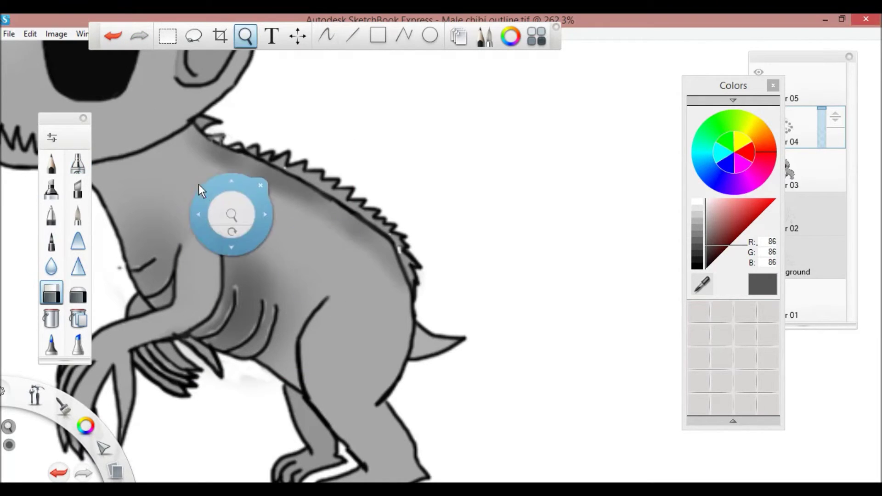
drag(232, 218, 14, 218)
key(e)
mouse_move(299, 220)
mouse_down()
mouse_move(345, 271)
mouse_move(441, 184)
mouse_move(335, 278)
mouse_move(360, 313)
mouse_move(391, 434)
mouse_move(391, 276)
mouse_up()
click(51, 294)
Step: Airbrush pale blue-grey (RGB 176, 192, 192) onto the near hand's long claws and erase the overspill
click(240, 35)
click(78, 163)
click(718, 220)
drag(718, 221, 707, 216)
mouse_move(294, 386)
mouse_down()
mouse_move(276, 257)
mouse_move(265, 280)
mouse_move(273, 402)
mouse_move(257, 276)
mouse_up()
key(e)
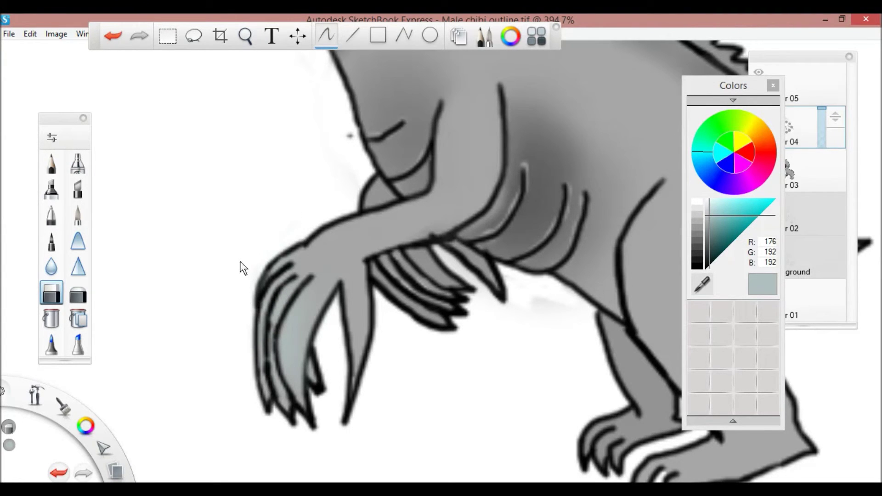
Step: Tint the near hand's separate thumb claw with the same blue-grey and erase the overspill around it
click(78, 163)
drag(363, 306, 367, 391)
click(51, 292)
drag(381, 322, 372, 354)
drag(344, 316, 349, 353)
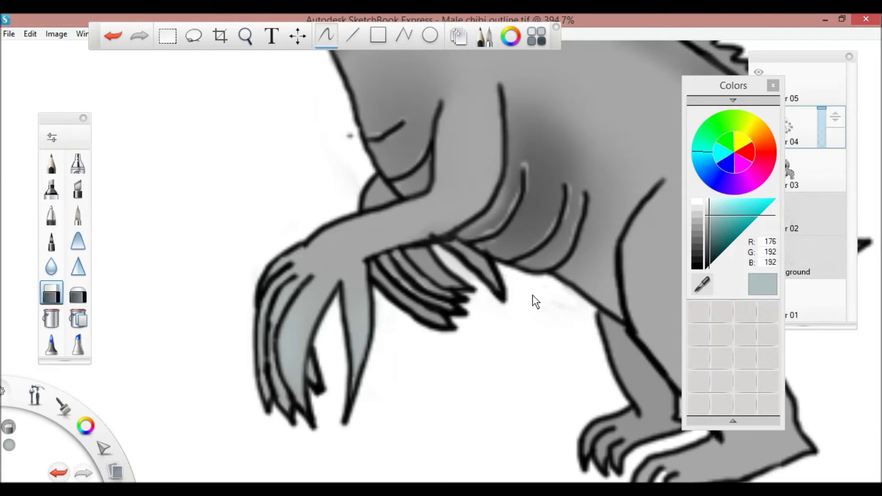
Step: Shade the far hind leg with sampled dark grey (RGB 124, 124, 124) and soften the shading with the soft eraser
click(245, 35)
drag(634, 265, 413, 161)
click(701, 285)
click(380, 222)
click(78, 294)
mouse_move(381, 193)
mouse_down()
mouse_move(449, 271)
mouse_move(373, 177)
mouse_up()
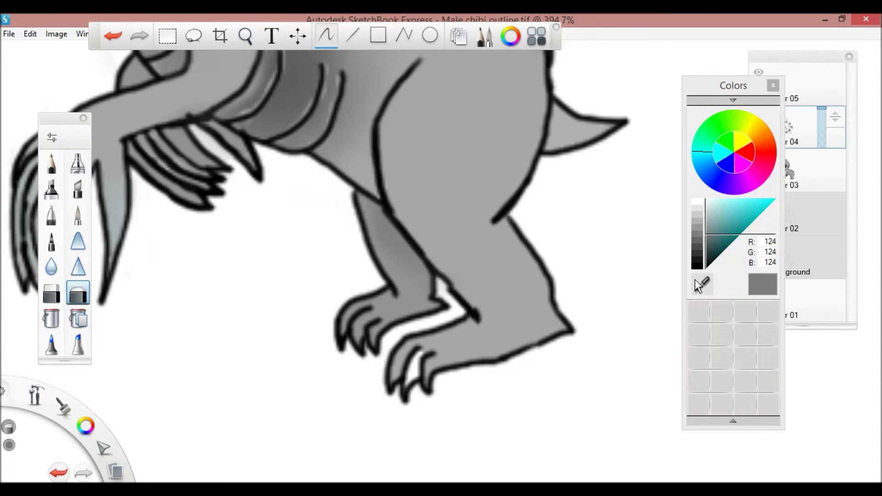
Step: Fill the white gap between the near hind foot's claws with grey on Layer 03
click(785, 170)
click(51, 215)
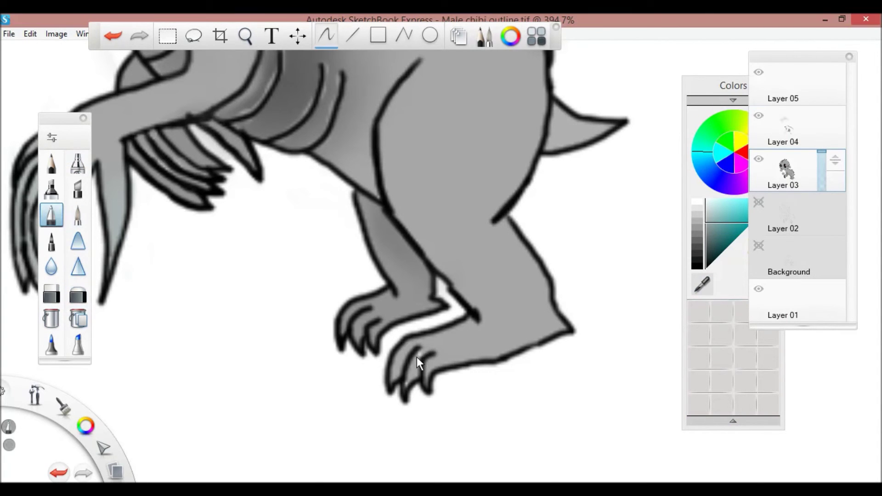
click(246, 35)
drag(431, 366, 319, 122)
Step: Airbrush a pinkish-purple blush on both cheeks beneath the eyes on Layer 04
click(786, 129)
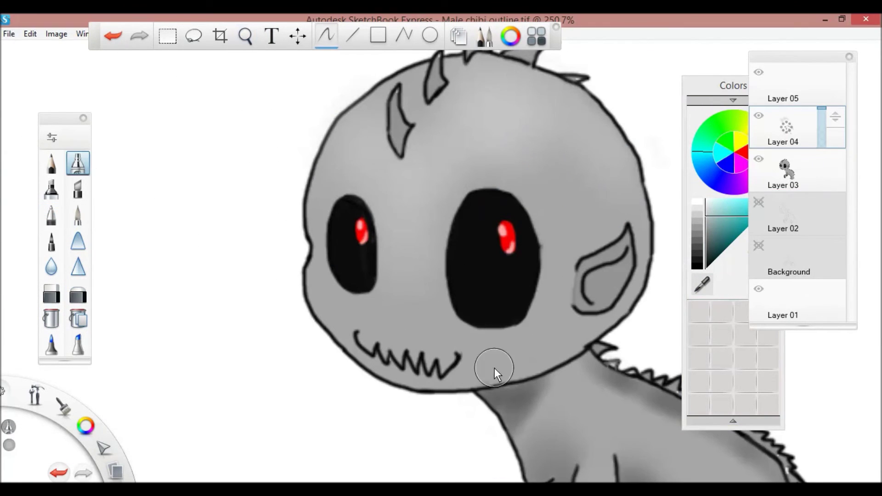
click(730, 163)
click(754, 185)
click(716, 212)
drag(469, 347, 475, 355)
drag(363, 326, 381, 333)
Step: Draw freehand blue (RGB 0, 0, 255) curls in the empty space beside the creature
click(245, 35)
mouse_move(518, 357)
mouse_down()
mouse_move(521, 322)
mouse_move(367, 235)
mouse_up()
click(78, 214)
drag(479, 282, 504, 300)
mouse_move(486, 271)
mouse_down()
mouse_move(505, 261)
mouse_move(519, 310)
mouse_up()
drag(571, 290, 569, 298)
mouse_move(537, 288)
mouse_down()
mouse_move(562, 339)
mouse_move(598, 367)
mouse_up()
Step: Compose a text layer reading "THANKS FOR WATCHING!!" with "=^.^=" two lines below
click(459, 37)
click(271, 43)
text(THANKS FOR WACH)
key(BackSpace)
key(BackSpace)
text(TCHING!!)
key(Return)
key(Return)
text(=^.^=)
Step: Clear the composed text and close the text editor without adding a text layer
drag(484, 264, 318, 197)
key(BackSpace)
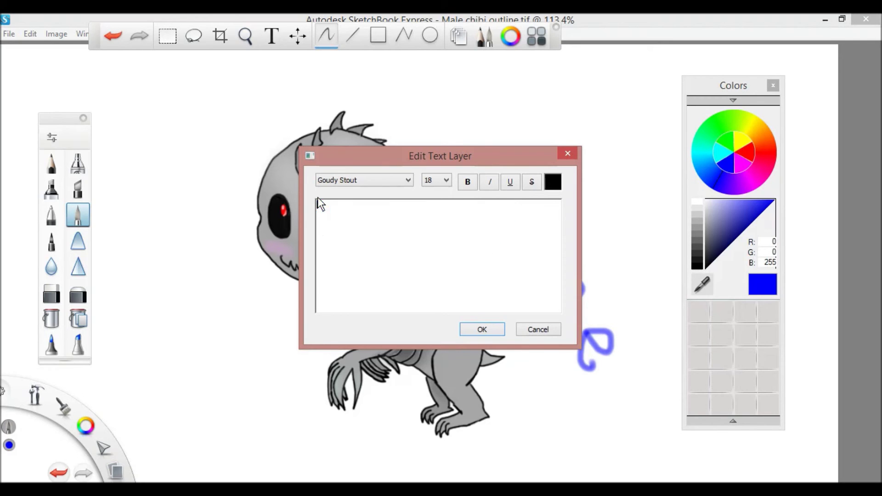
click(568, 153)
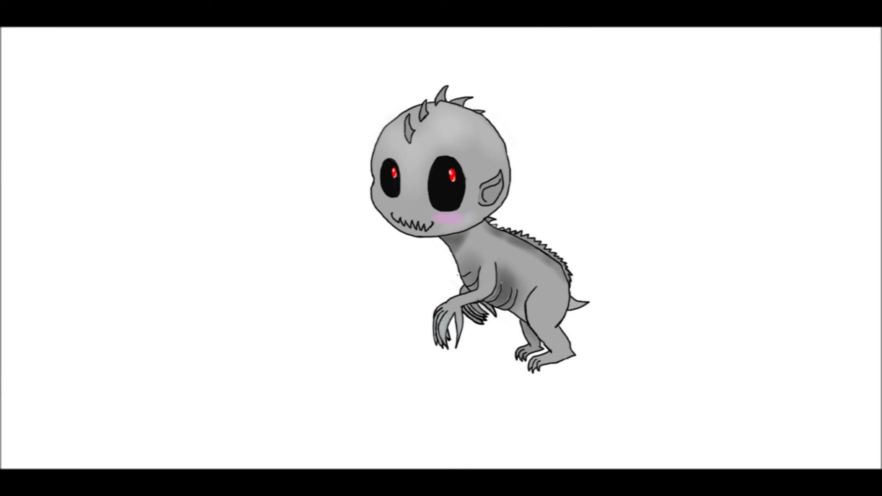